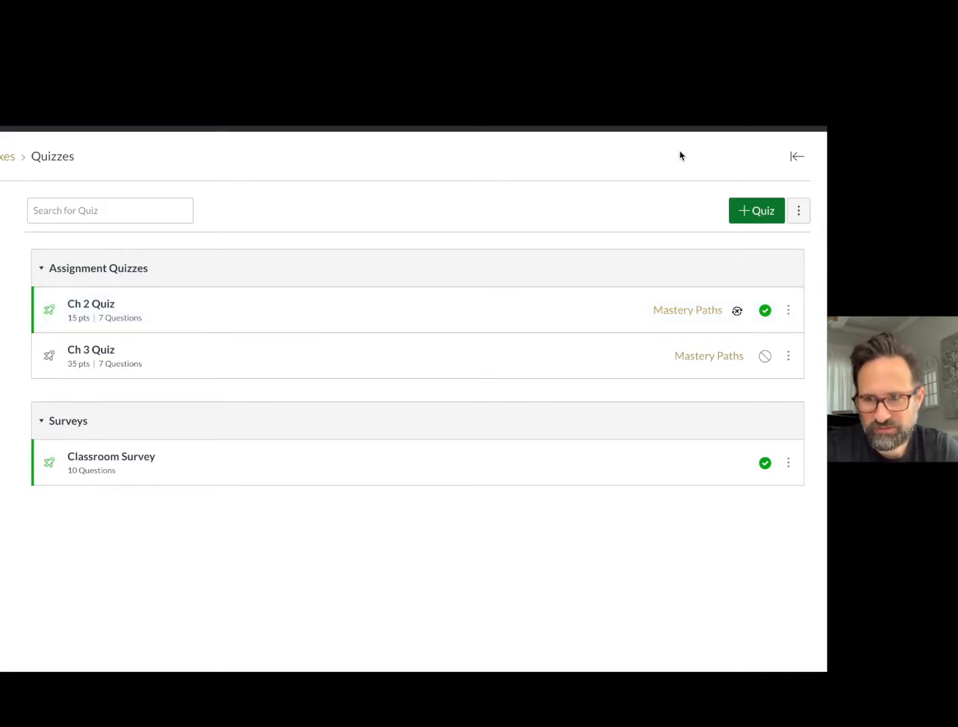
Create a new quiz with the Classic Quizzes engine.
{"action": "left_click", "coordinate": [745, 216]}
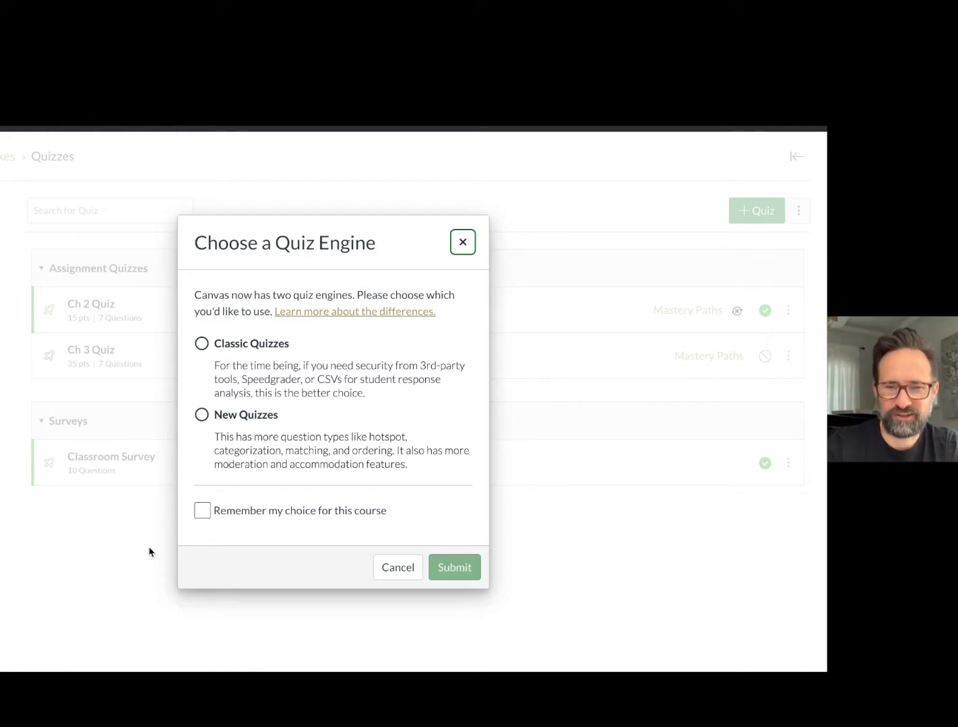
{"action": "left_click", "coordinate": [201, 344]}
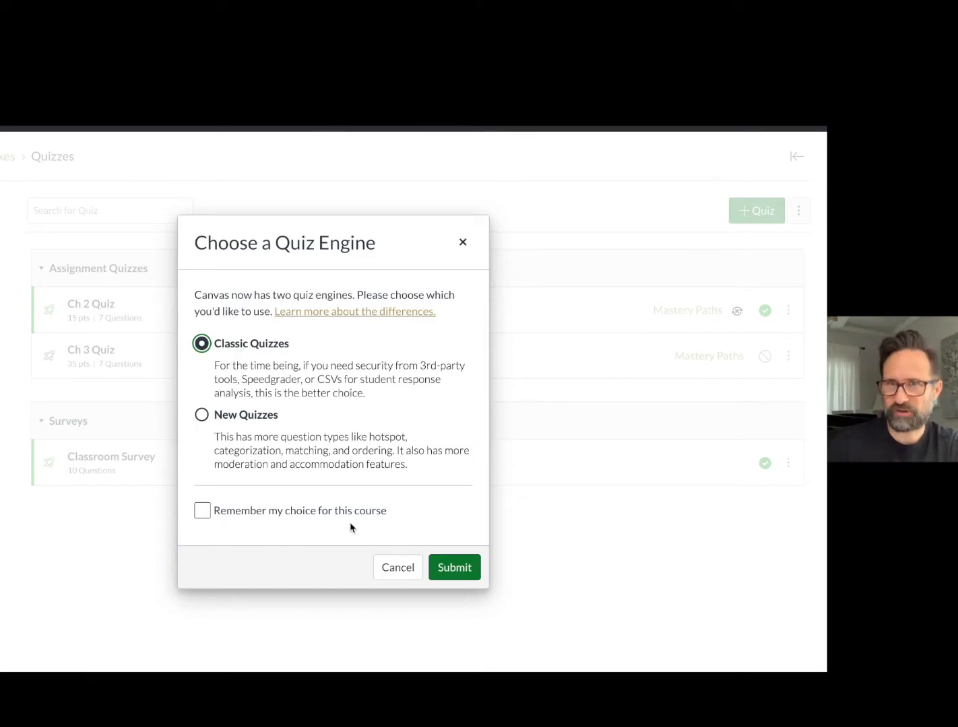
{"action": "left_click", "coordinate": [448, 571]}
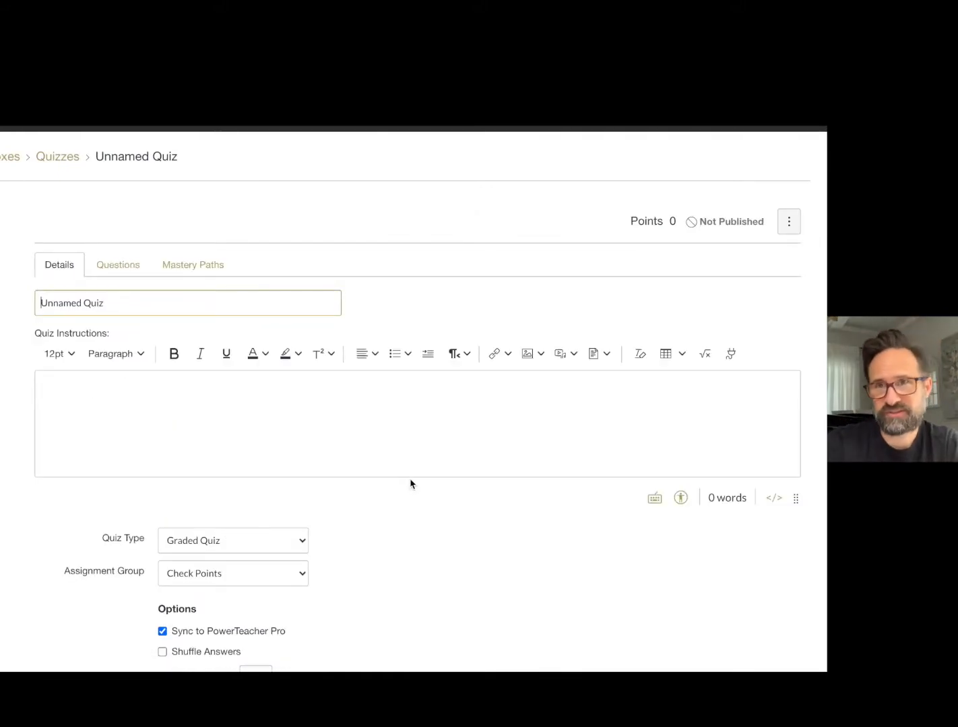
Name the quiz "Practice Quiz" and enter the instructions "Answer the following questions.".
{"action": "left_click", "coordinate": [104, 303]}
{"action": "left_click_drag", "start_coordinate": [104, 302], "coordinate": [26, 300]}
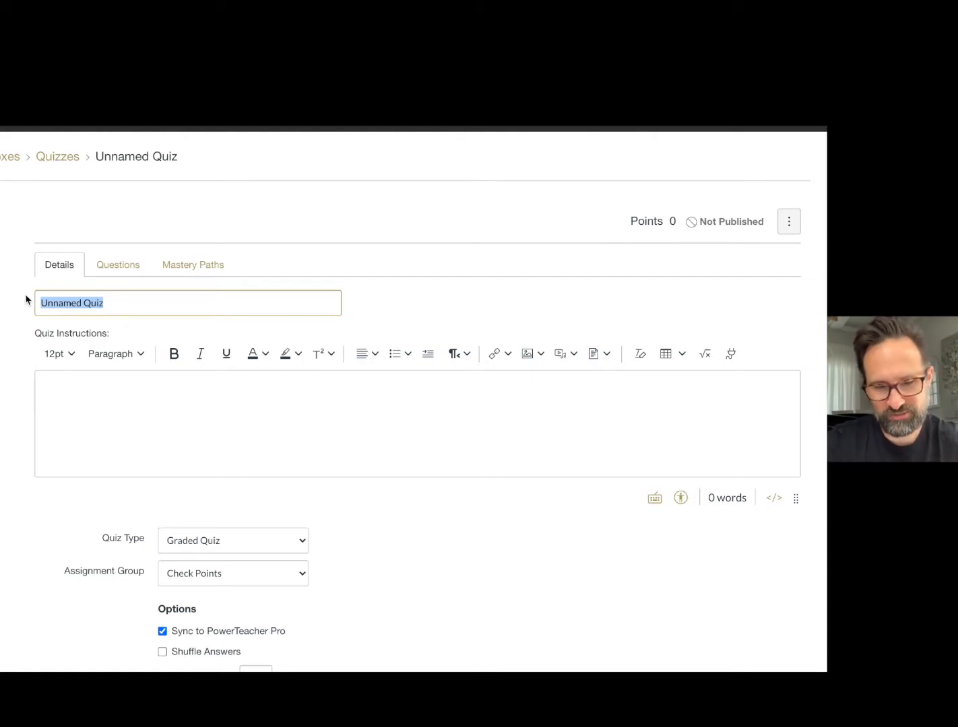
{"action": "type", "text": "prac"}
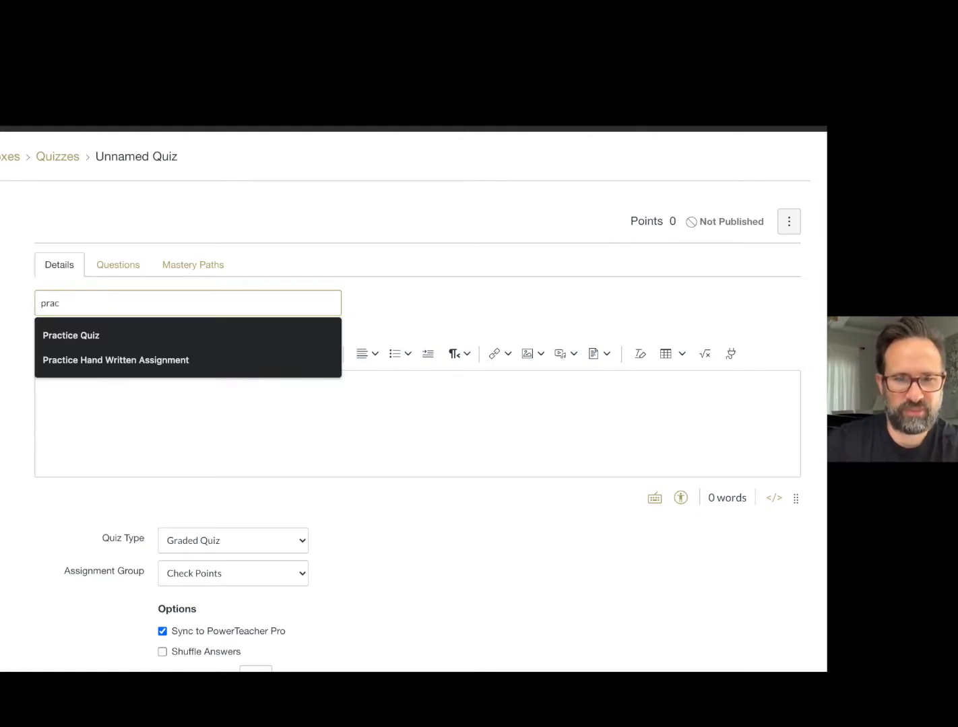
{"action": "left_click", "coordinate": [67, 345]}
{"action": "left_click", "coordinate": [179, 381]}
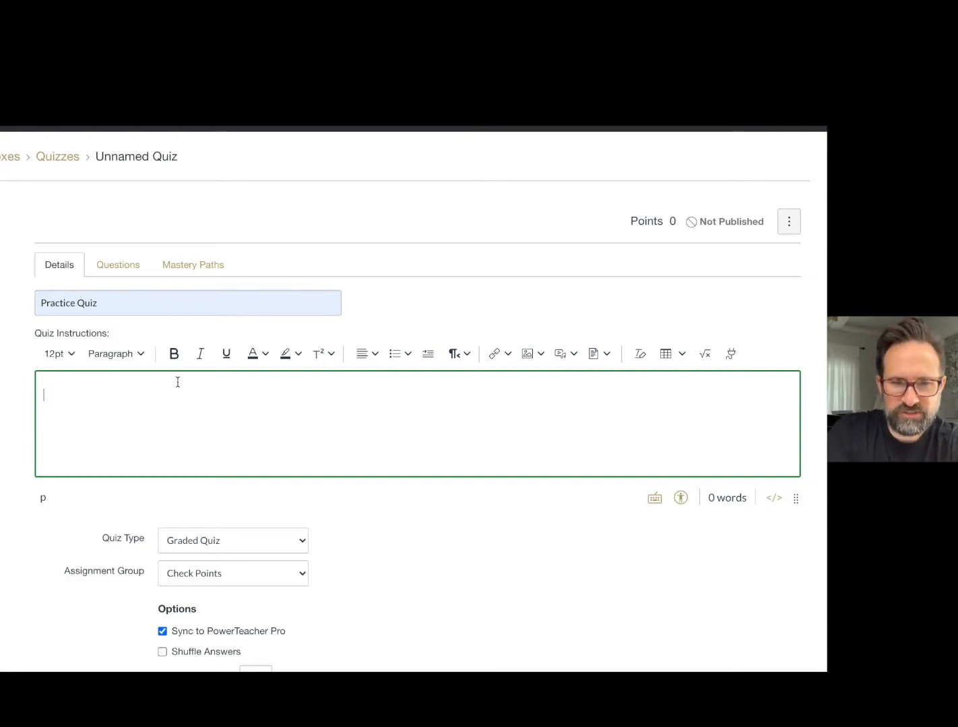
{"action": "type", "text": "Answer the following questions."}
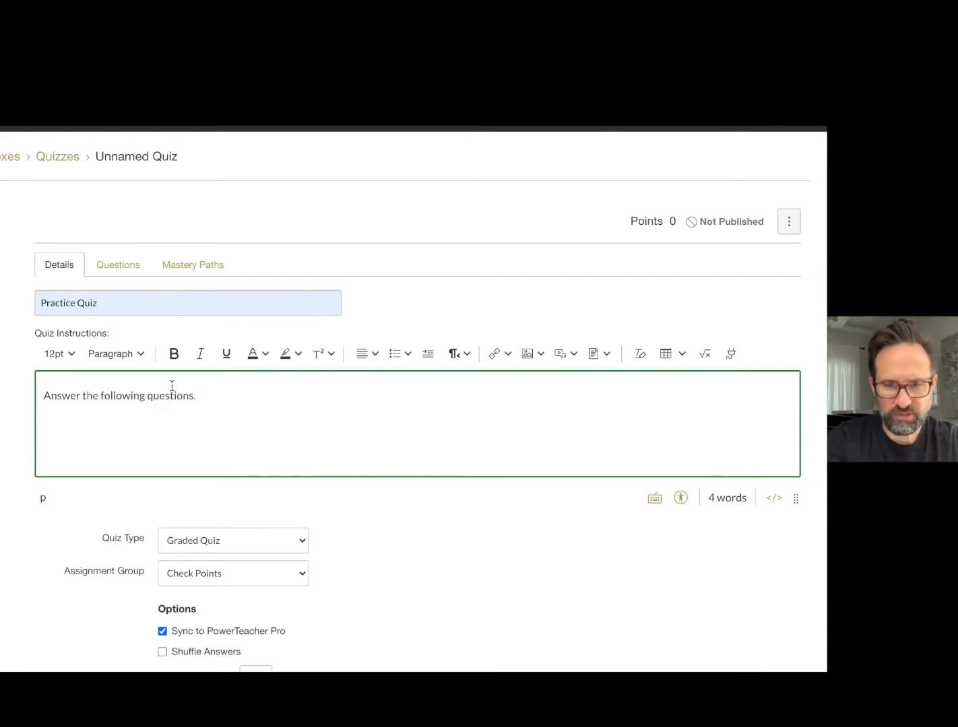
Keep the quiz type as Graded Quiz and the assignment group as Check Points.
{"action": "scroll", "coordinate": [206, 388], "scroll_direction": "down", "scroll_amount": 4}
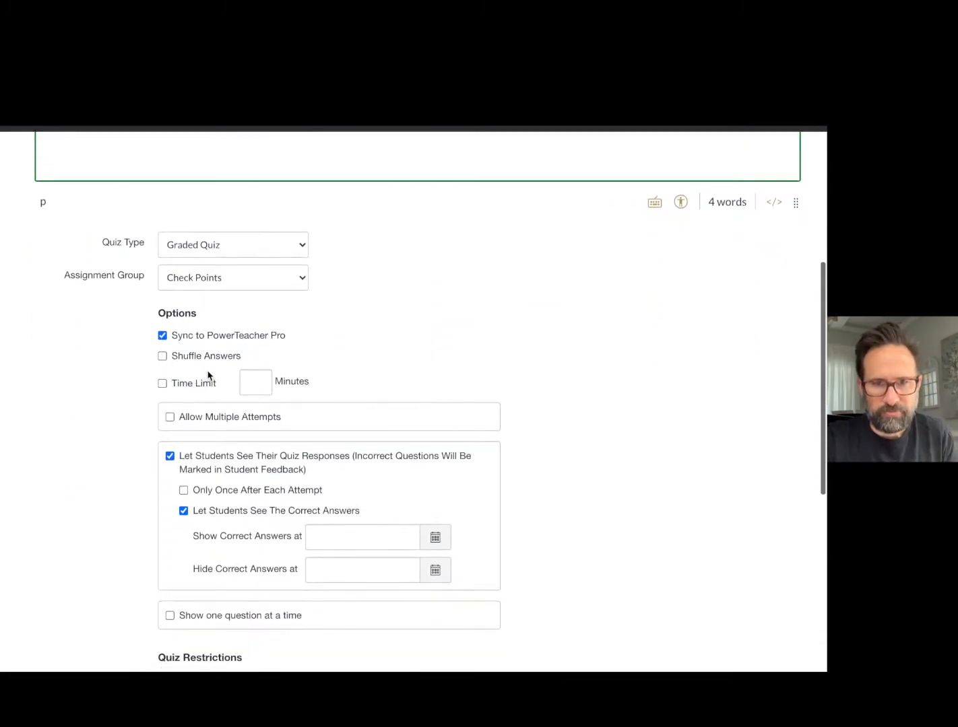
{"action": "scroll", "coordinate": [341, 359], "scroll_direction": "up", "scroll_amount": 2}
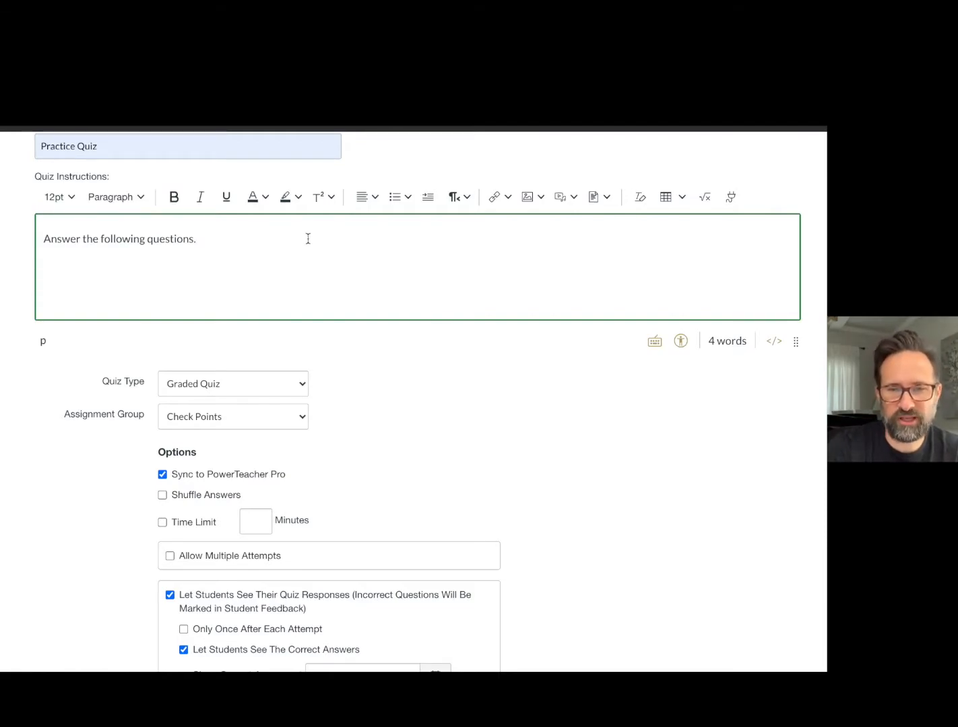
{"action": "scroll", "coordinate": [384, 364], "scroll_direction": "down", "scroll_amount": 1}
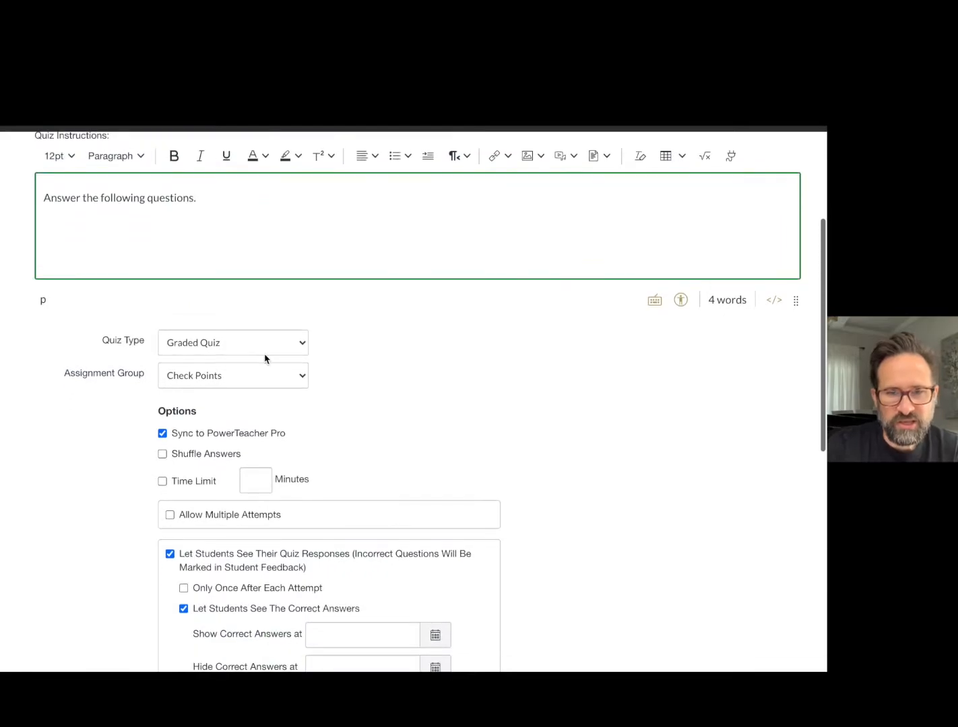
{"action": "left_click", "coordinate": [301, 345]}
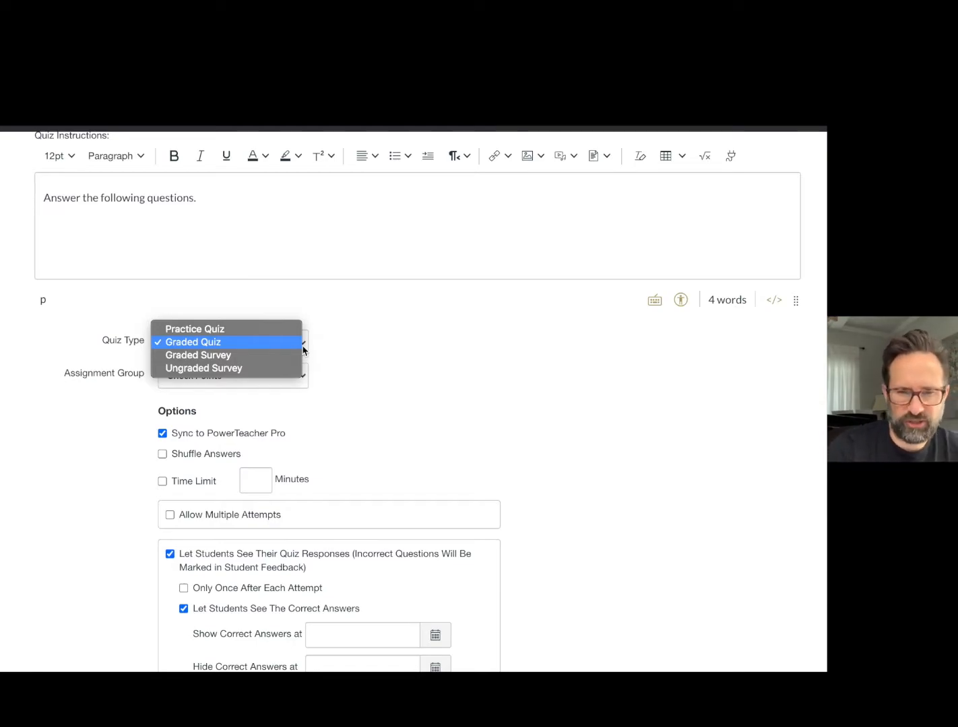
{"action": "left_click", "coordinate": [226, 348]}
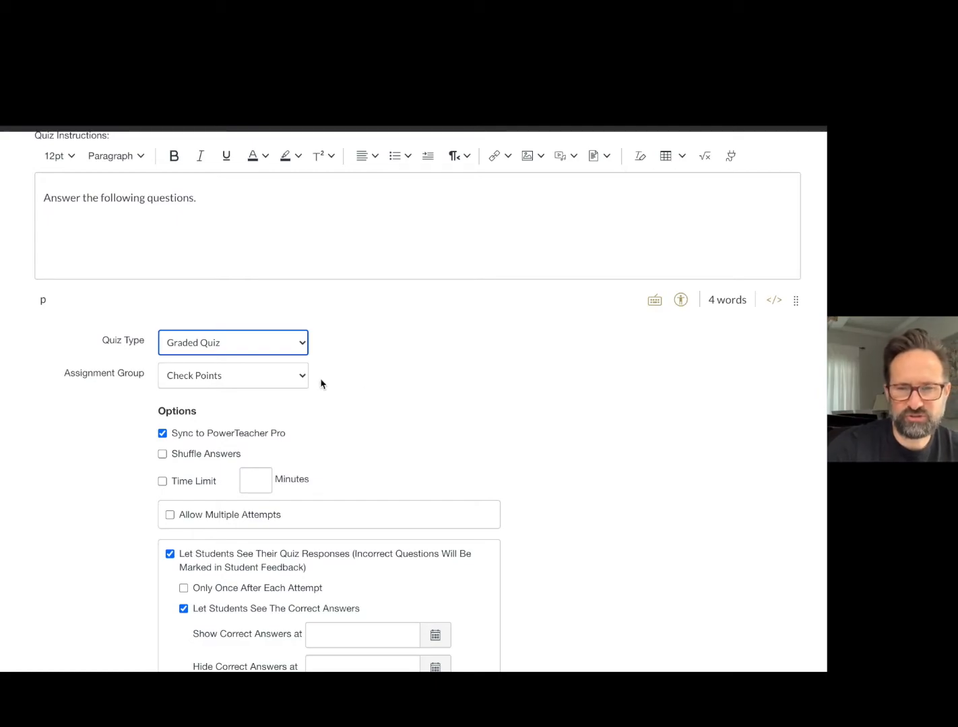
{"action": "left_click", "coordinate": [303, 382]}
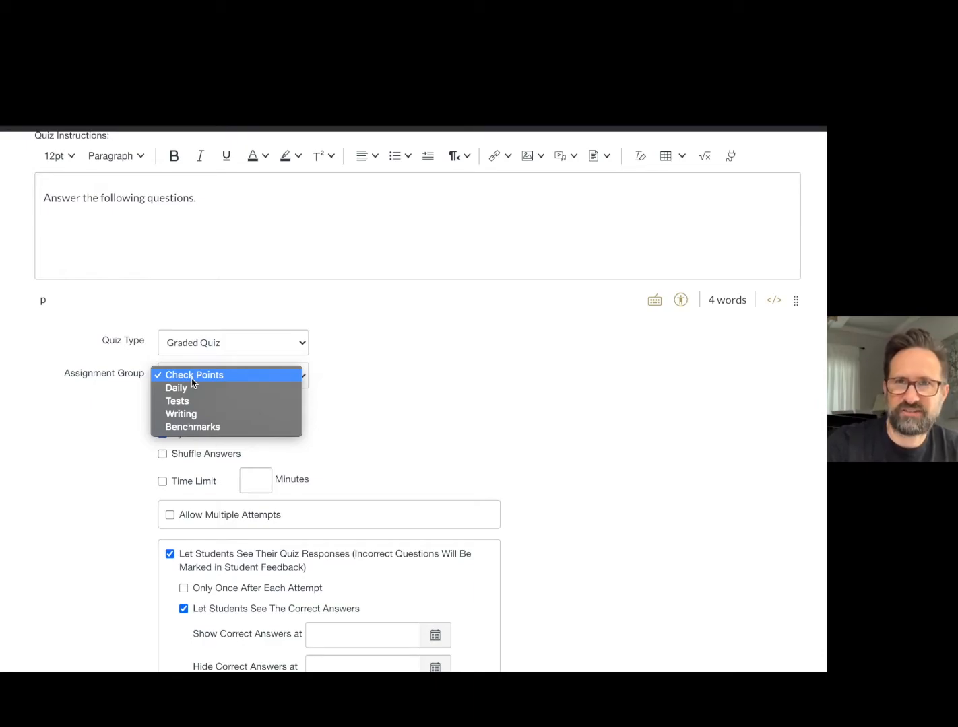
{"action": "left_click", "coordinate": [379, 419]}
Enable multiple attempts to view the choices for which quiz score to keep, and disable multiple attempts again.
{"action": "scroll", "coordinate": [342, 426], "scroll_direction": "down", "scroll_amount": 3}
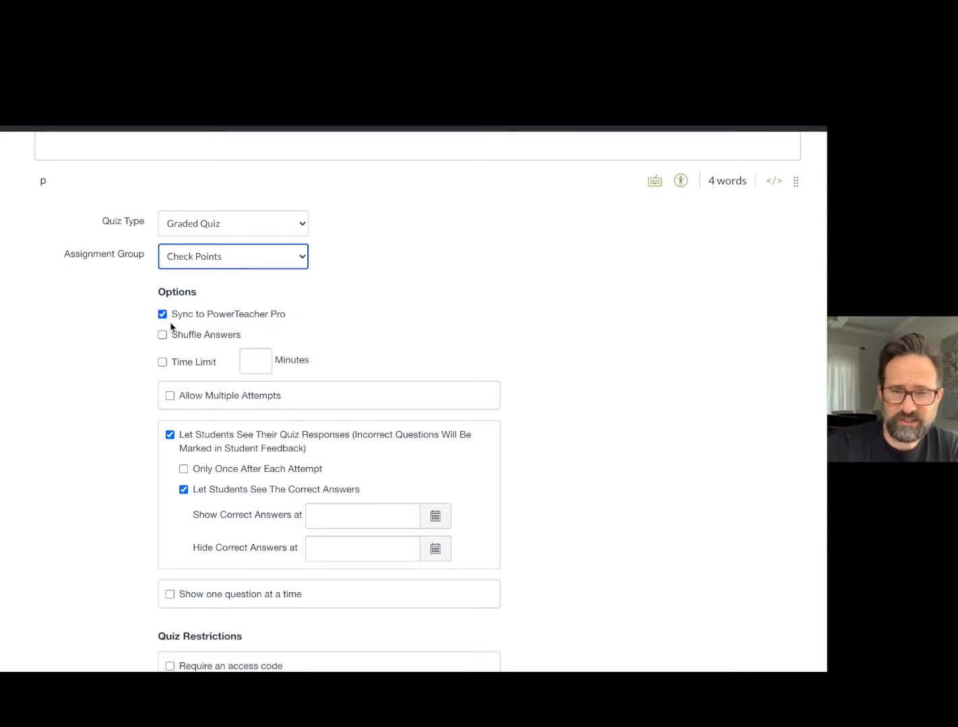
{"action": "scroll", "coordinate": [173, 321], "scroll_direction": "right", "scroll_amount": 1}
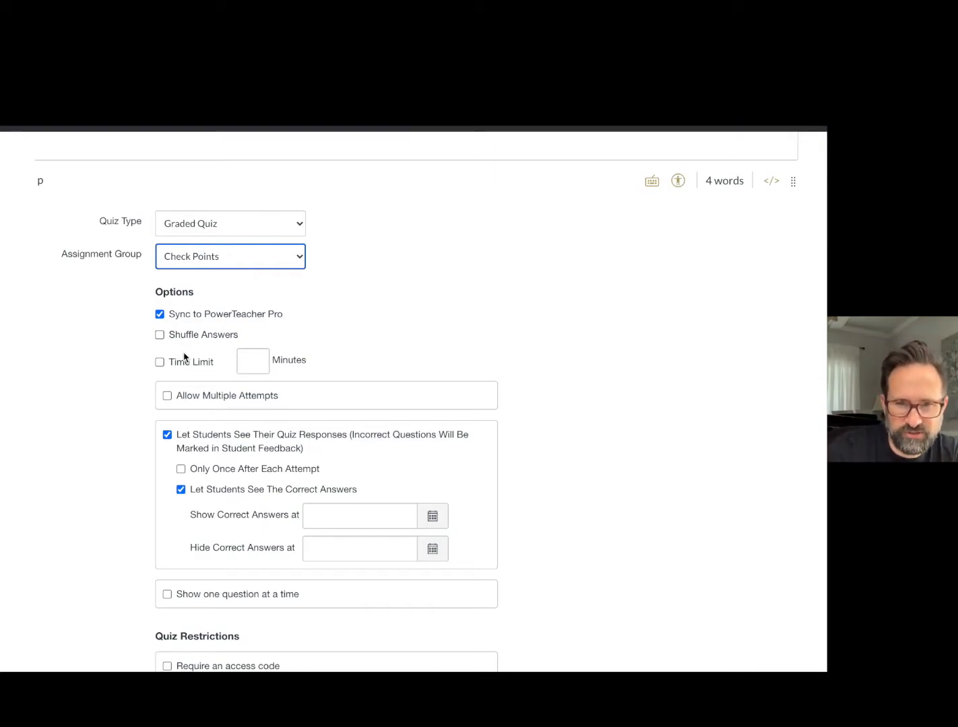
{"action": "scroll", "coordinate": [185, 355], "scroll_direction": "down", "scroll_amount": 3}
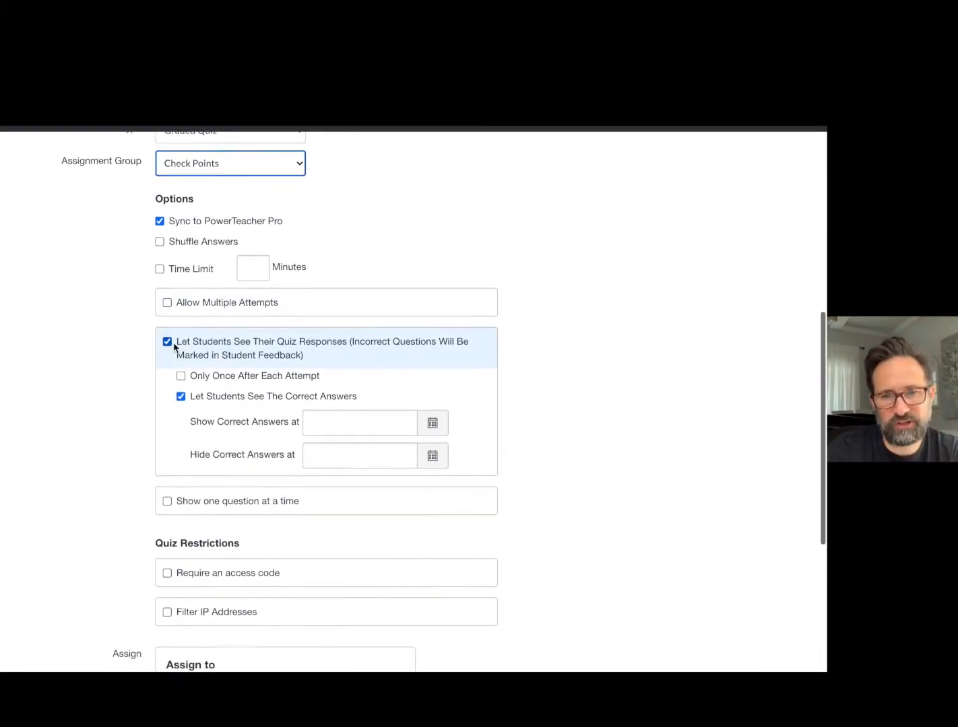
{"action": "scroll", "coordinate": [220, 348], "scroll_direction": "down", "scroll_amount": 2}
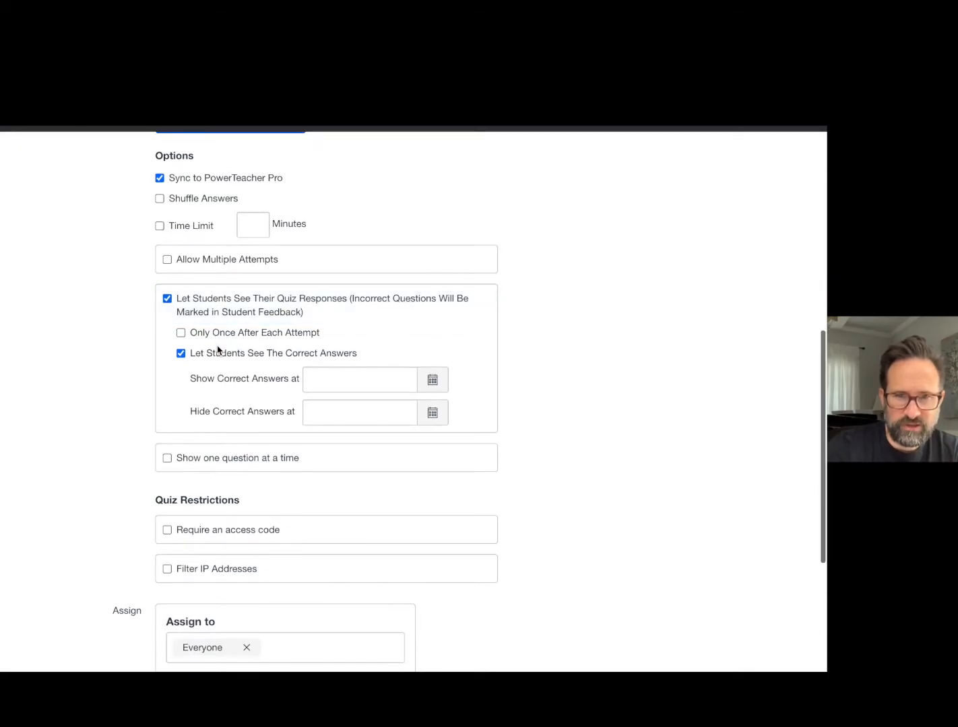
{"action": "left_click", "coordinate": [168, 260]}
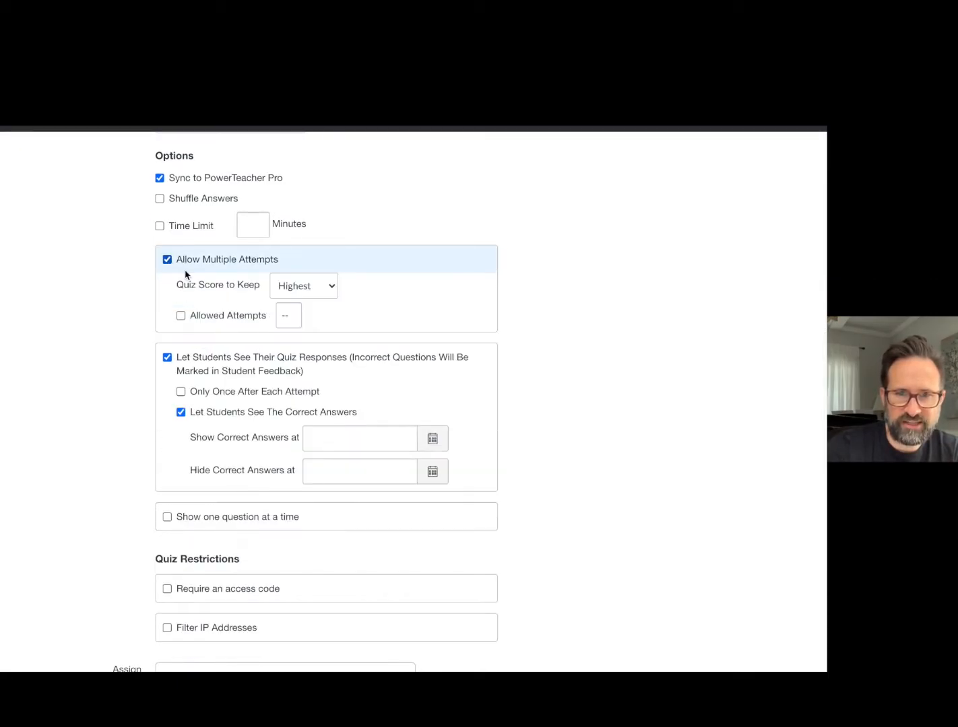
{"action": "left_click", "coordinate": [329, 297]}
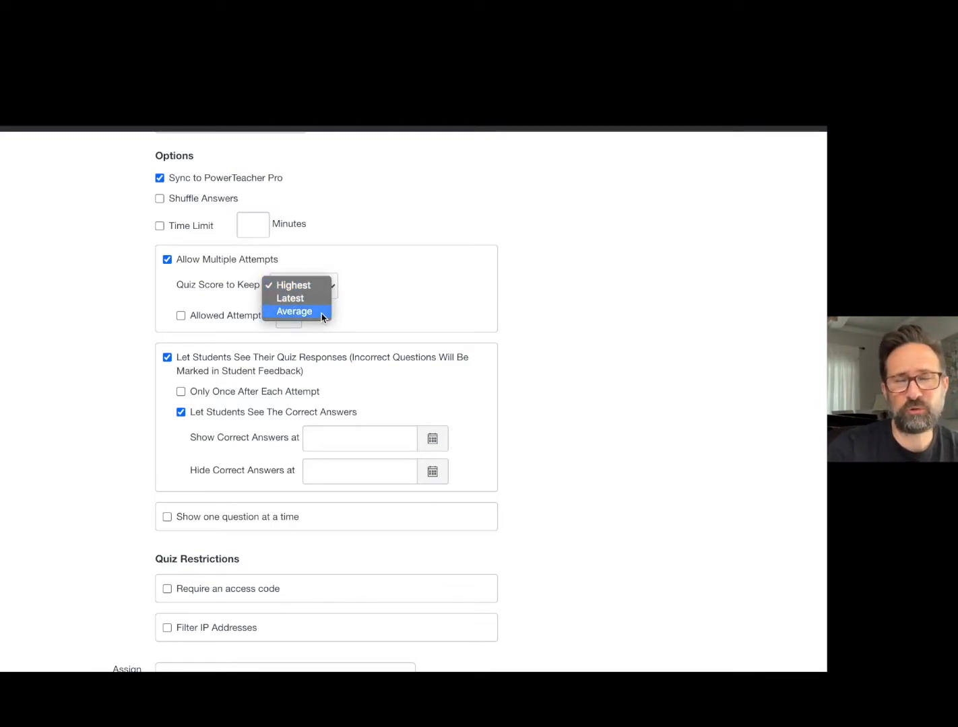
{"action": "left_click", "coordinate": [374, 301]}
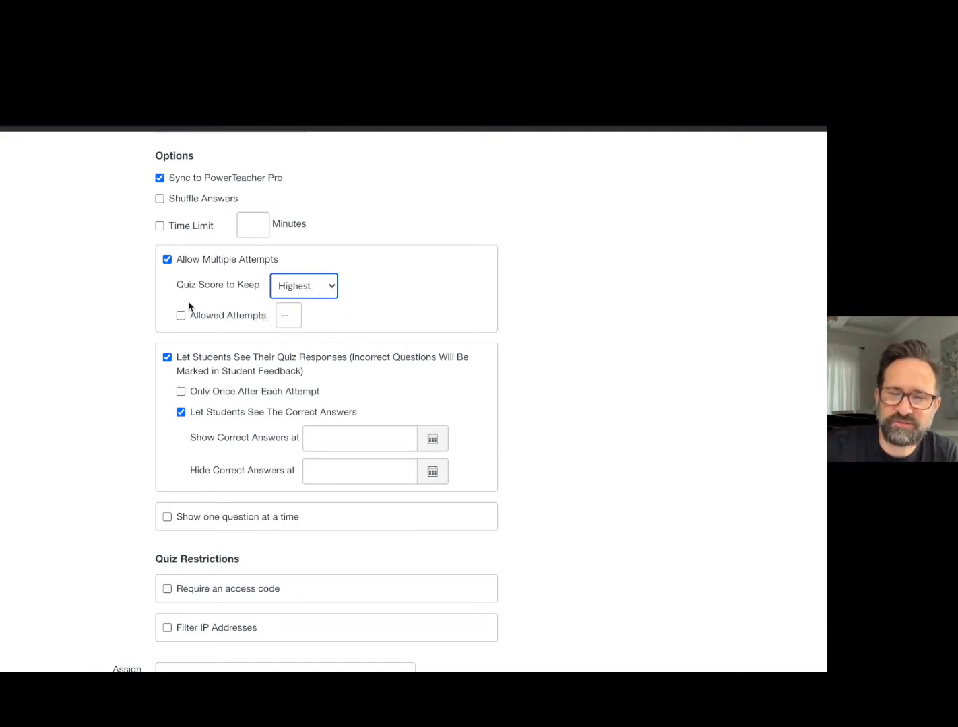
{"action": "left_click", "coordinate": [166, 259]}
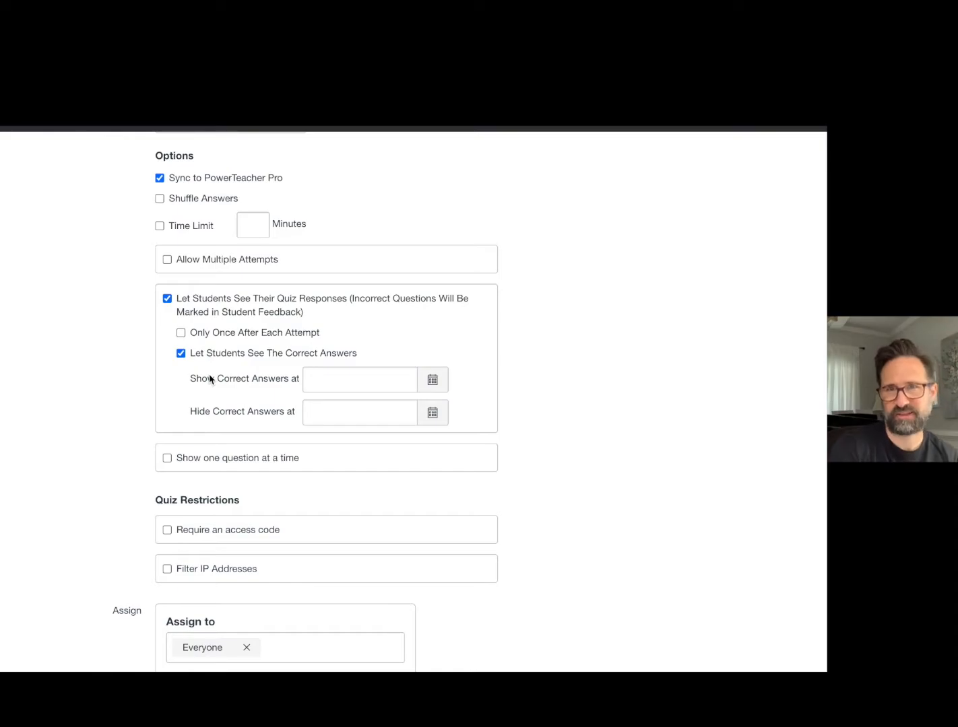
Set the quiz's due date for everyone to June 26, 2020.
{"action": "scroll", "coordinate": [209, 380], "scroll_direction": "down", "scroll_amount": 5}
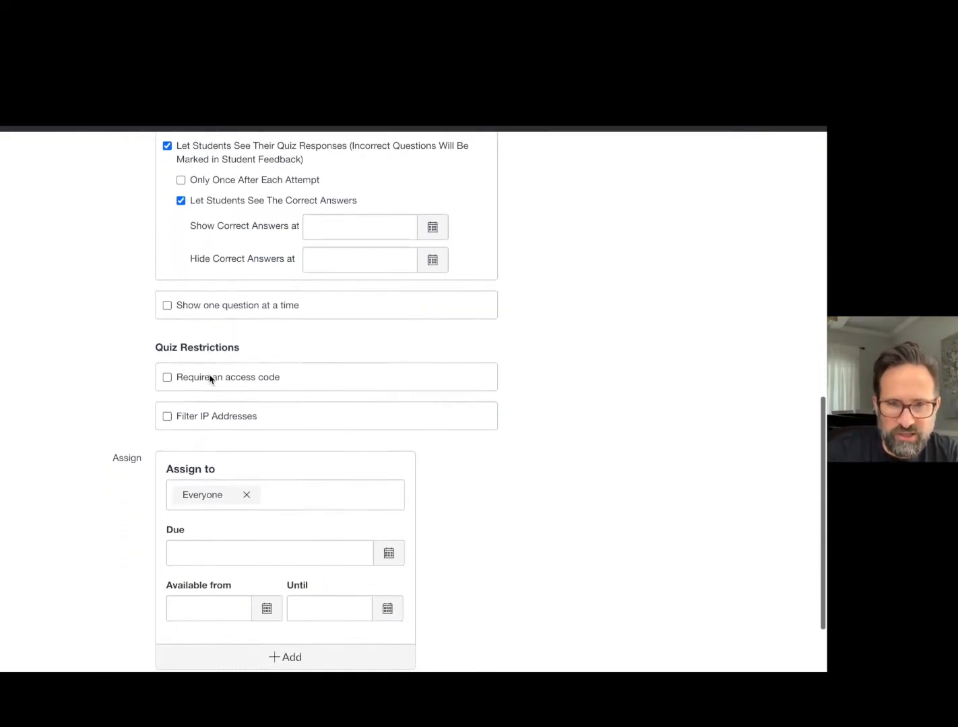
{"action": "scroll", "coordinate": [210, 379], "scroll_direction": "down", "scroll_amount": 2}
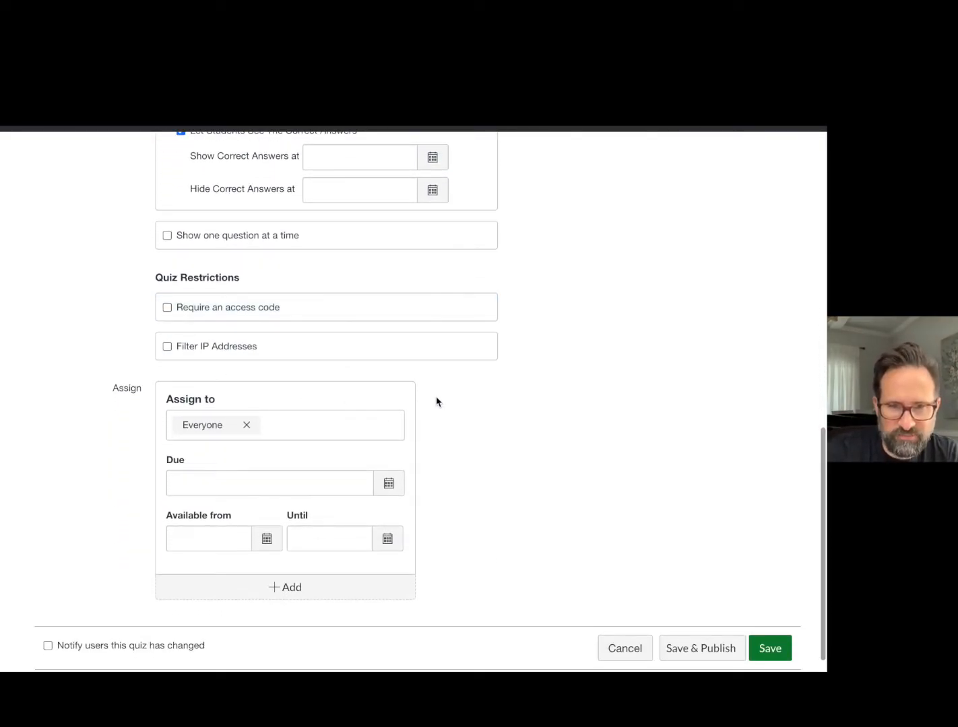
{"action": "scroll", "coordinate": [436, 401], "scroll_direction": "down", "scroll_amount": 1}
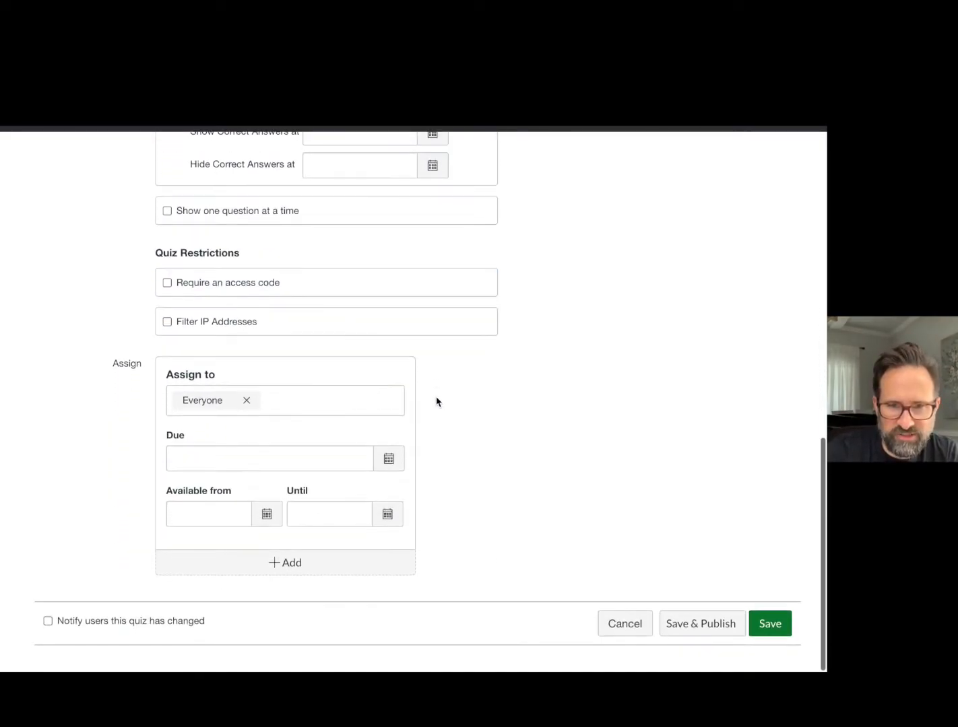
{"action": "left_click", "coordinate": [388, 460]}
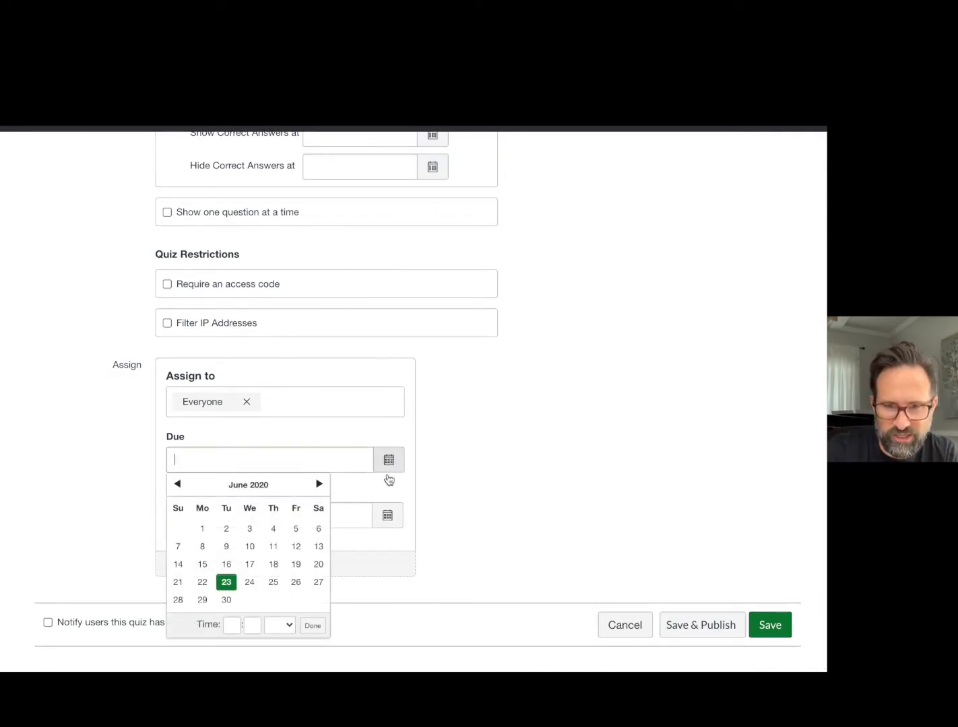
{"action": "left_click", "coordinate": [295, 581]}
{"action": "left_click", "coordinate": [497, 523]}
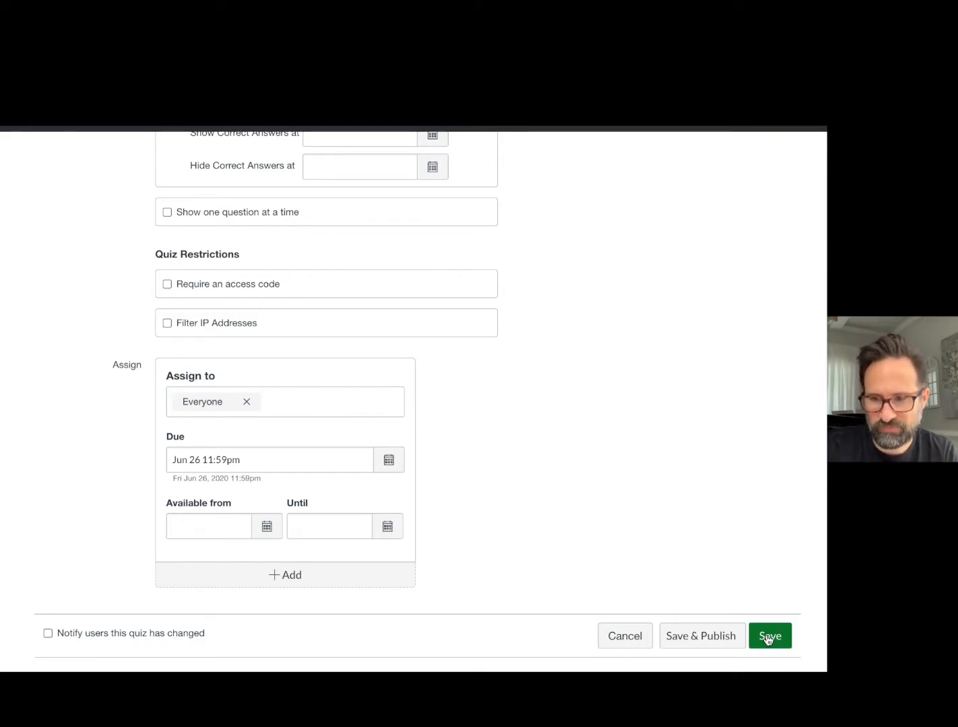
Add a new question to the quiz, review the available question types and keep Multiple Choice.
{"action": "scroll", "coordinate": [685, 509], "scroll_direction": "up", "scroll_amount": 15}
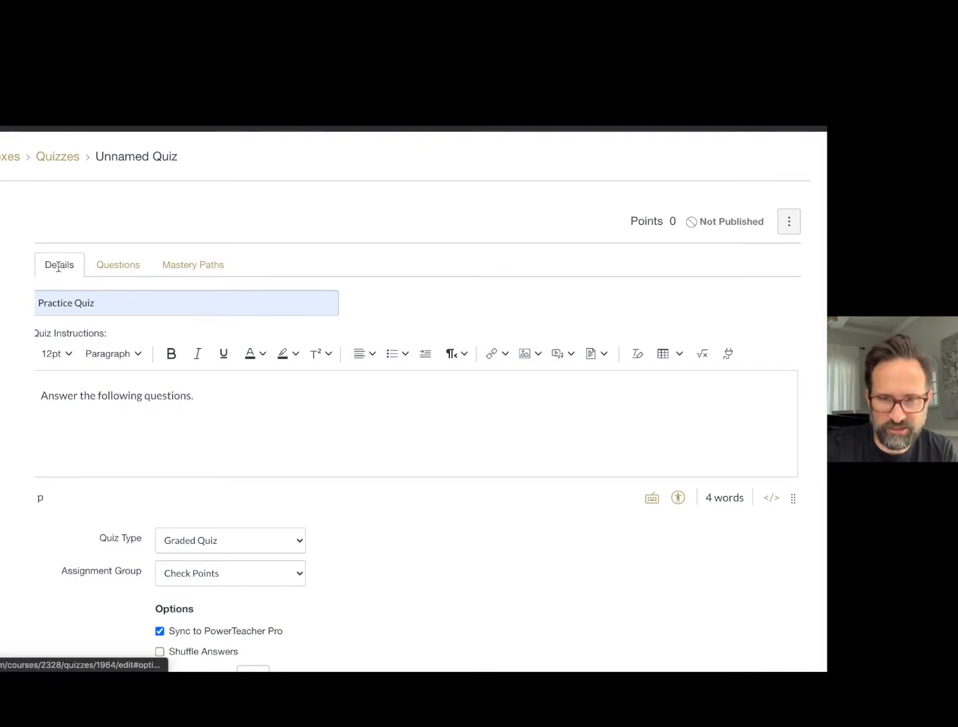
{"action": "left_click", "coordinate": [131, 271]}
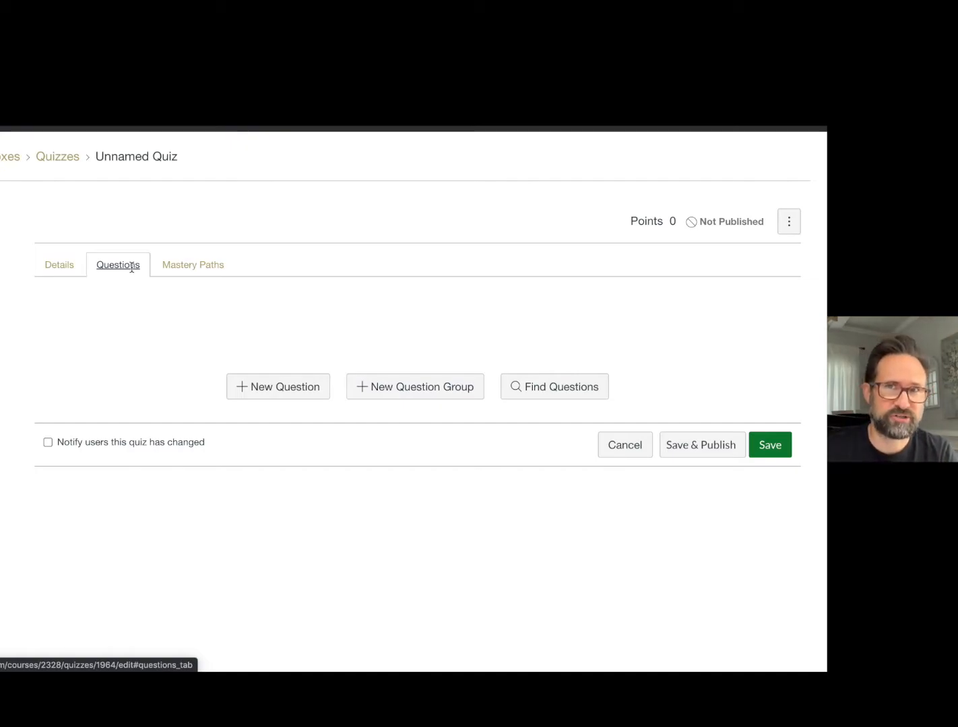
{"action": "left_click", "coordinate": [246, 387]}
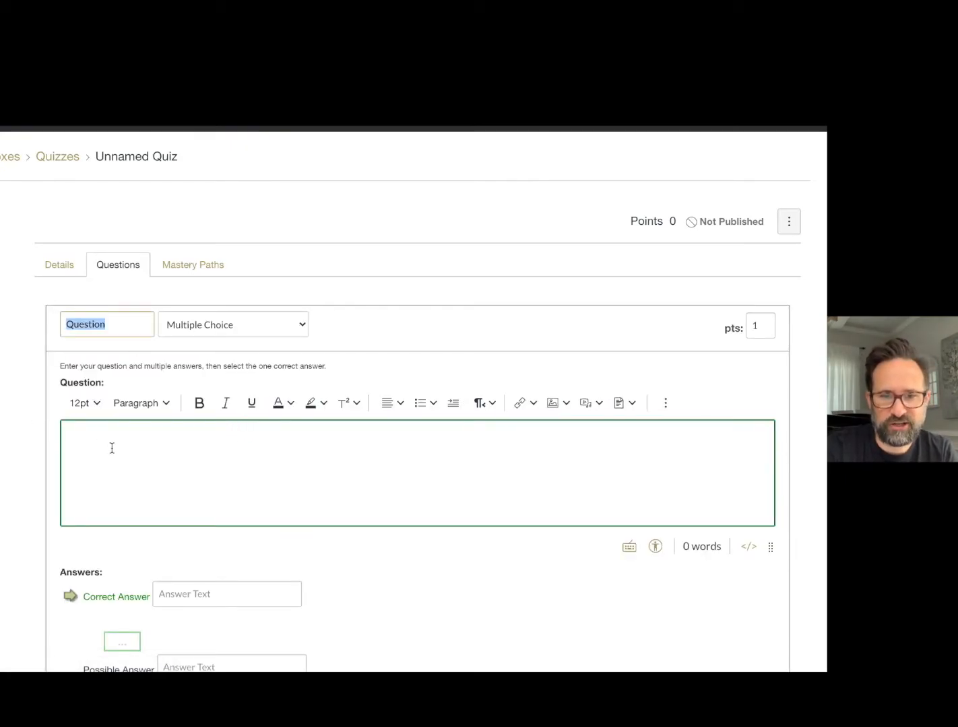
{"action": "scroll", "coordinate": [254, 468], "scroll_direction": "down", "scroll_amount": 1}
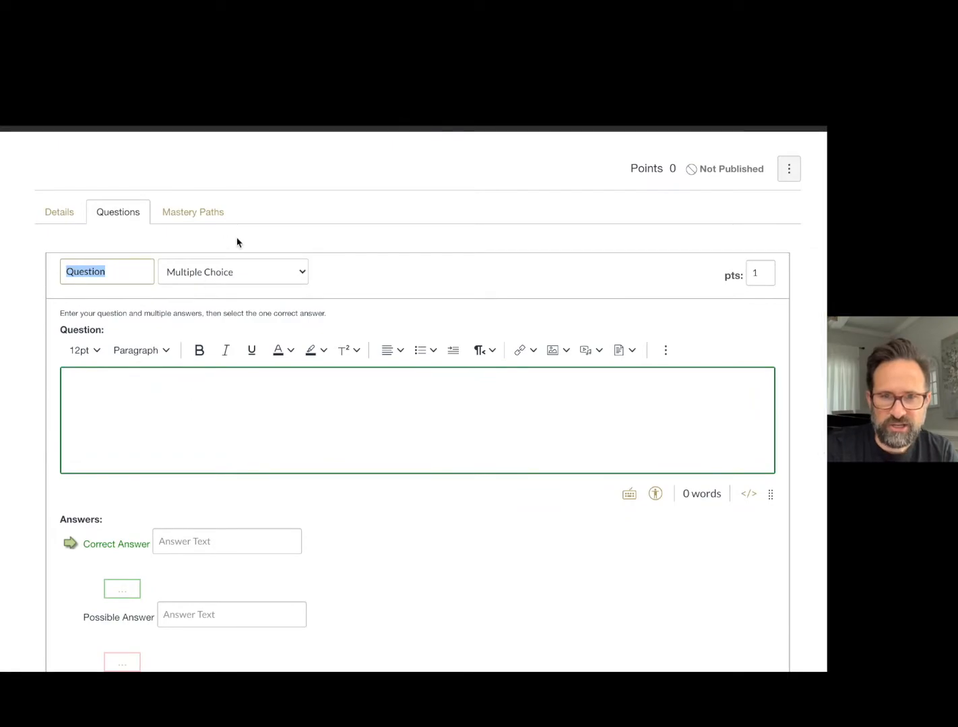
{"action": "left_click", "coordinate": [247, 268]}
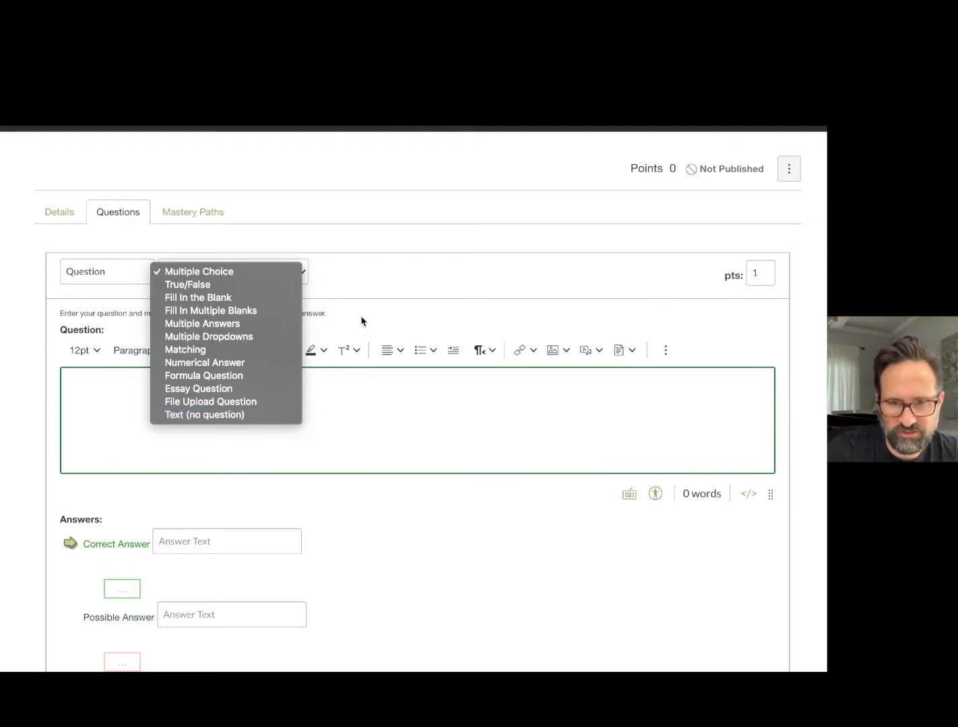
{"action": "left_click", "coordinate": [243, 279]}
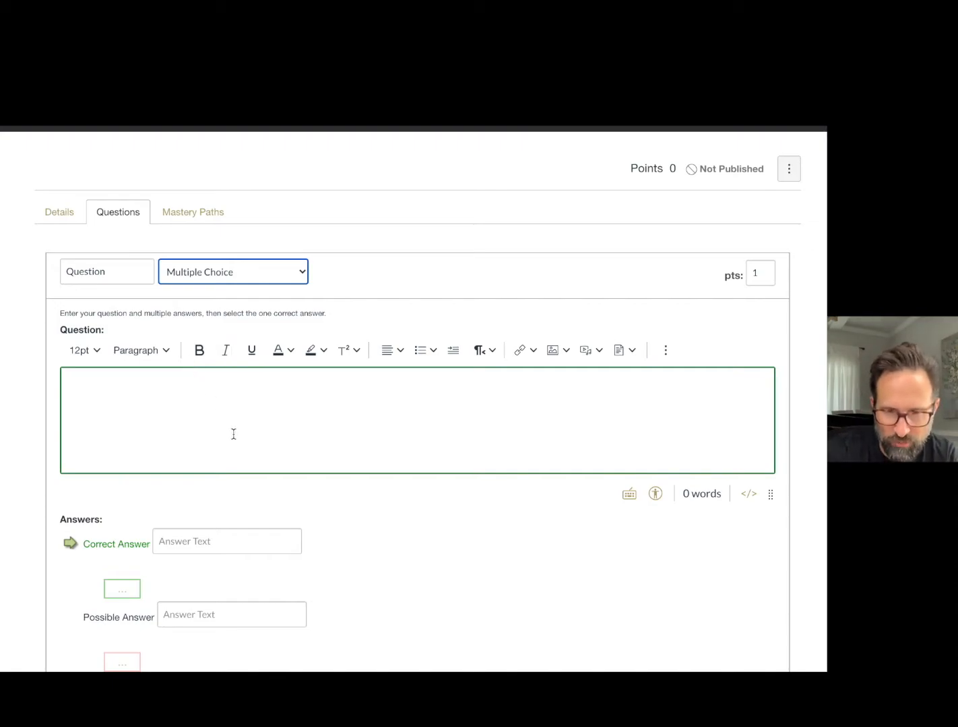
Examine the multiple choice editor's question text box and its correct and possible answer fields.
{"action": "left_click", "coordinate": [136, 408]}
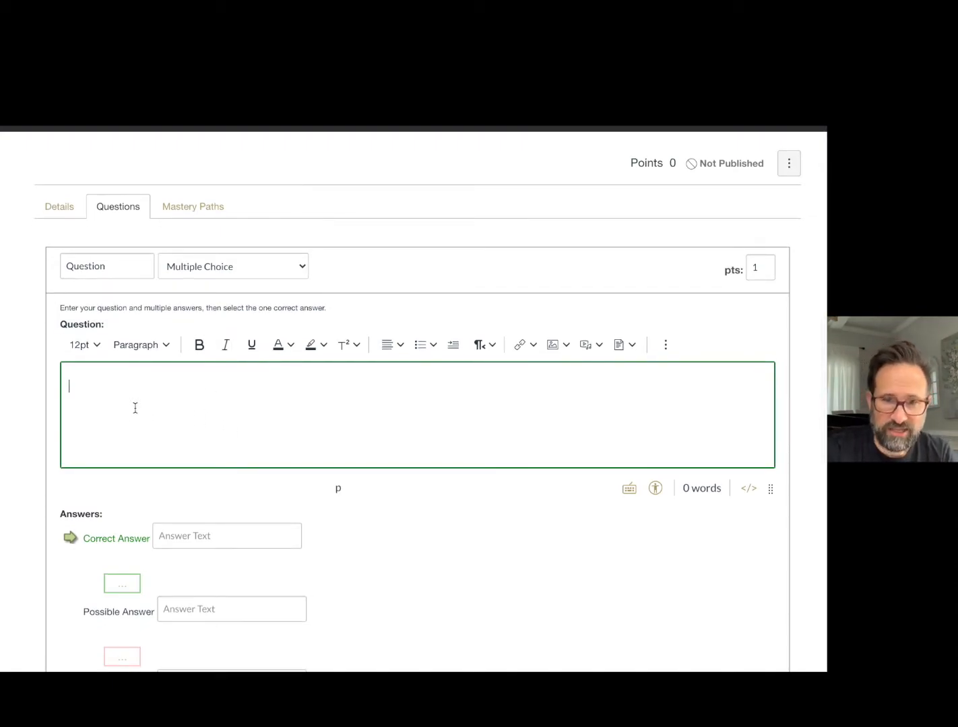
{"action": "scroll", "coordinate": [135, 409], "scroll_direction": "down", "scroll_amount": 1}
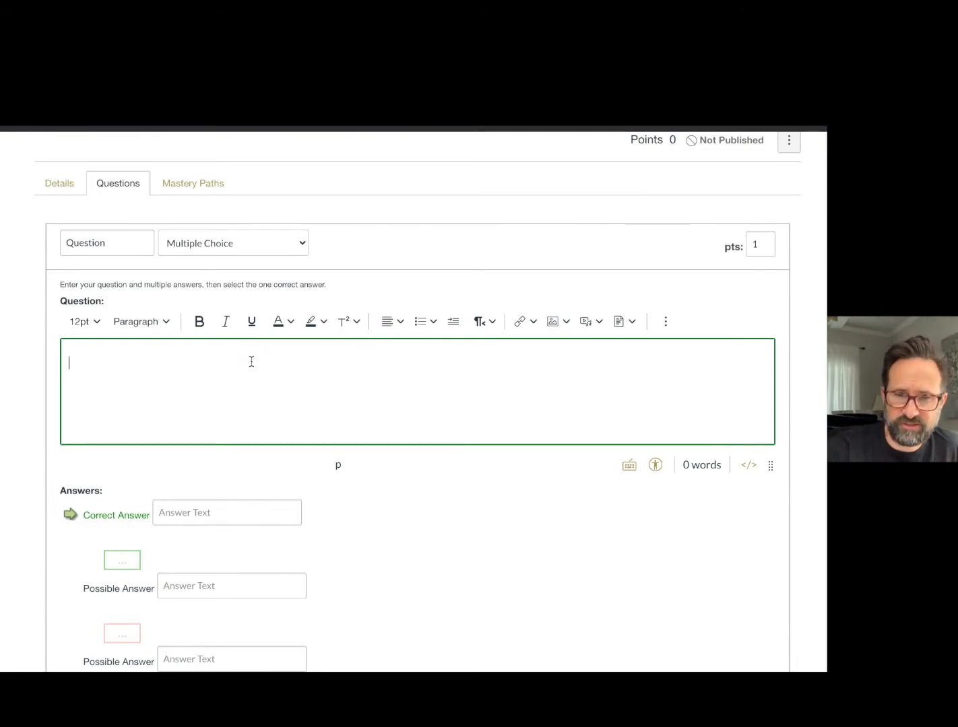
{"action": "scroll", "coordinate": [251, 361], "scroll_direction": "down", "scroll_amount": 3}
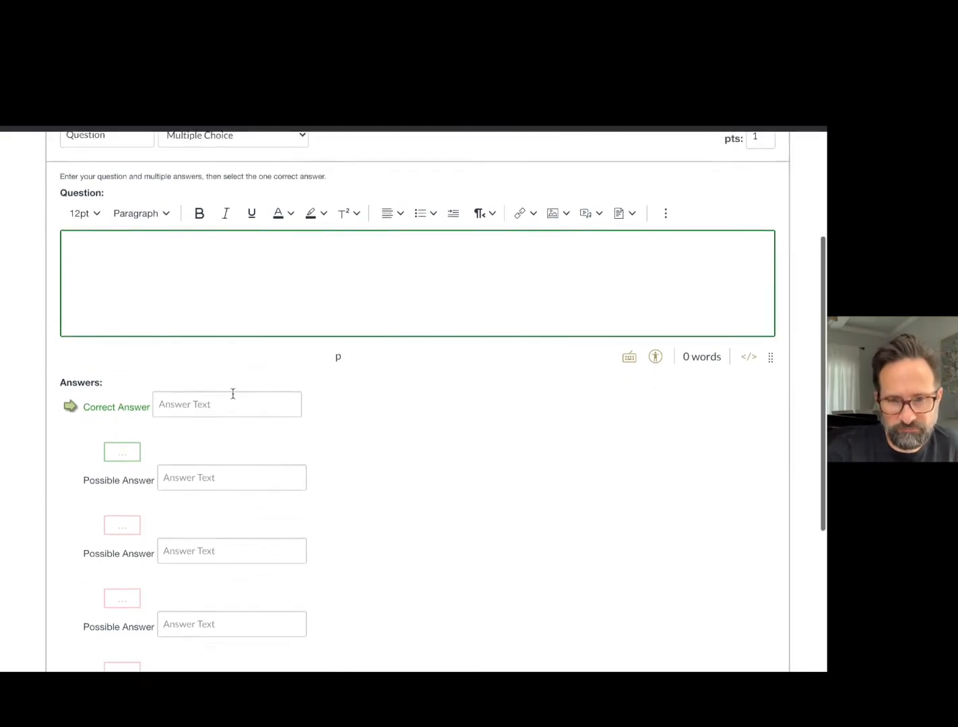
{"action": "scroll", "coordinate": [231, 394], "scroll_direction": "down", "scroll_amount": 2}
{"action": "scroll", "coordinate": [246, 393], "scroll_direction": "down", "scroll_amount": 1}
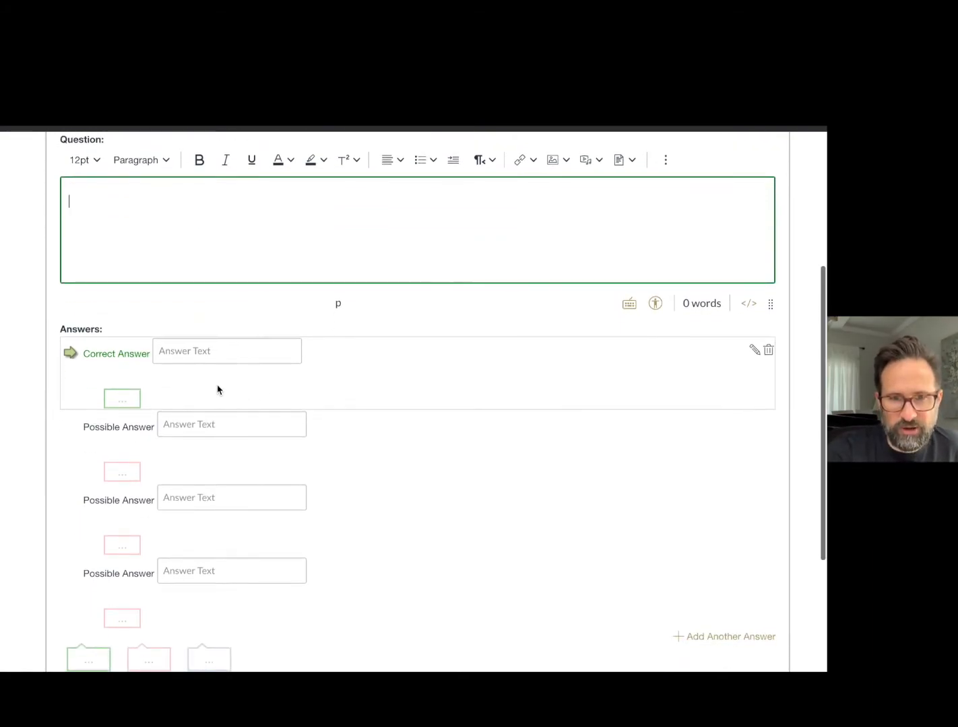
{"action": "left_click", "coordinate": [174, 359]}
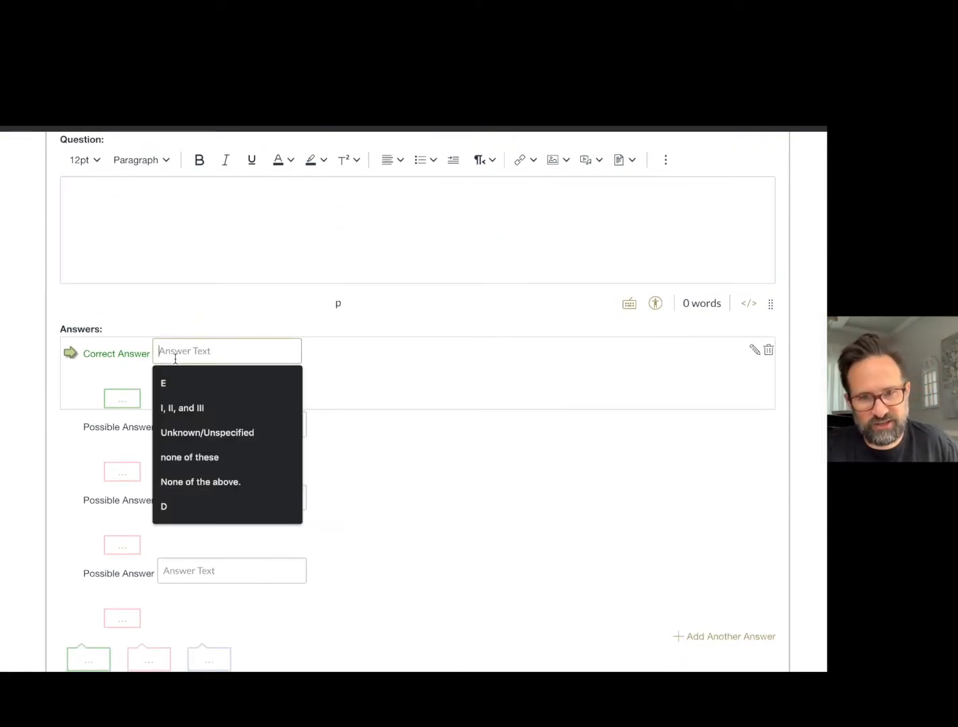
{"action": "left_click", "coordinate": [219, 425]}
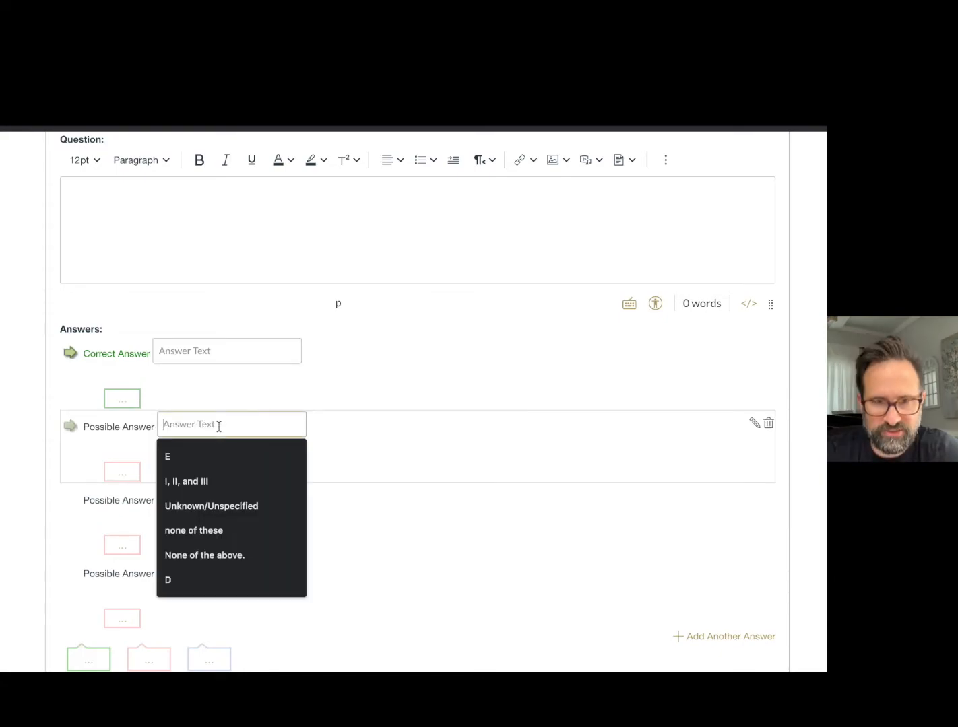
{"action": "scroll", "coordinate": [242, 431], "scroll_direction": "down", "scroll_amount": 3}
{"action": "left_click", "coordinate": [216, 410]}
{"action": "scroll", "coordinate": [217, 421], "scroll_direction": "down", "scroll_amount": 4}
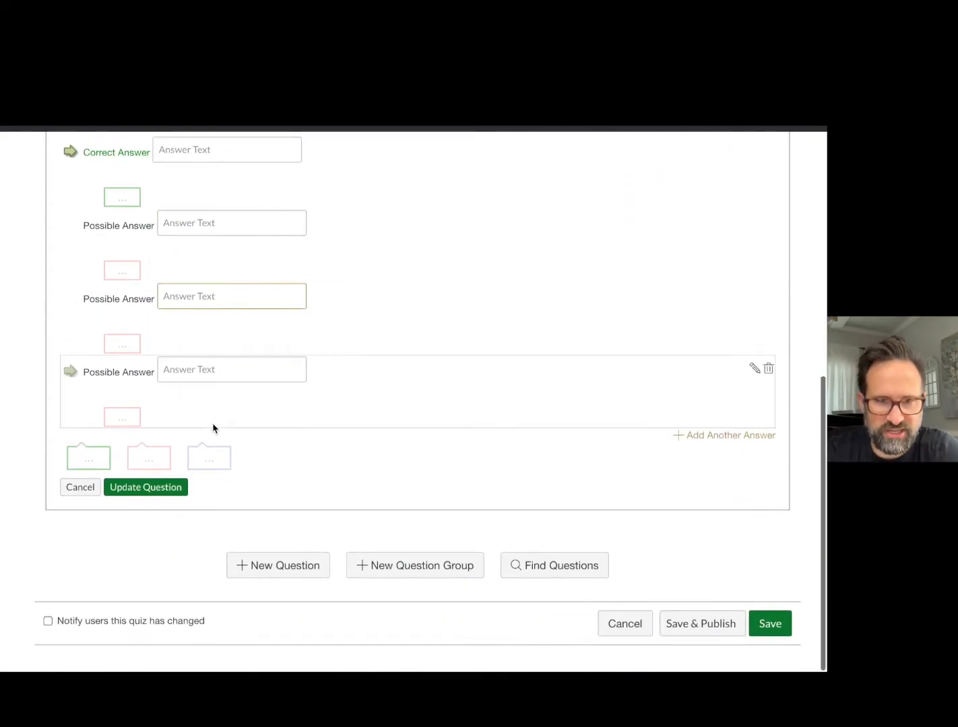
Mark the second, third and fourth answers as correct in turn, then set the first answer as correct again.
{"action": "scroll", "coordinate": [101, 283], "scroll_direction": "up", "scroll_amount": 2}
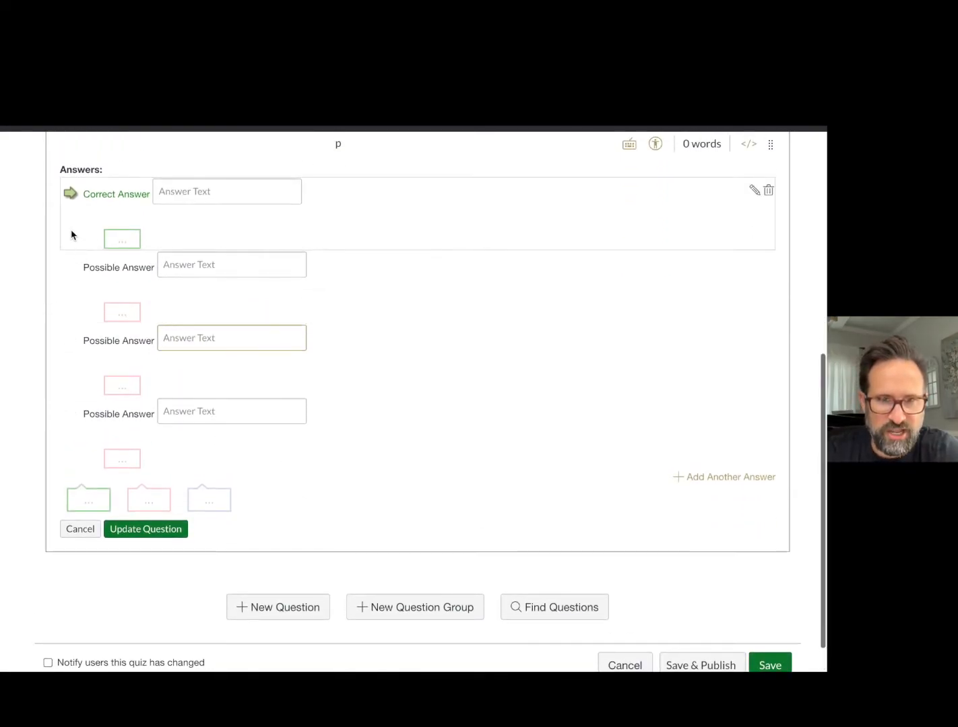
{"action": "left_click", "coordinate": [70, 268]}
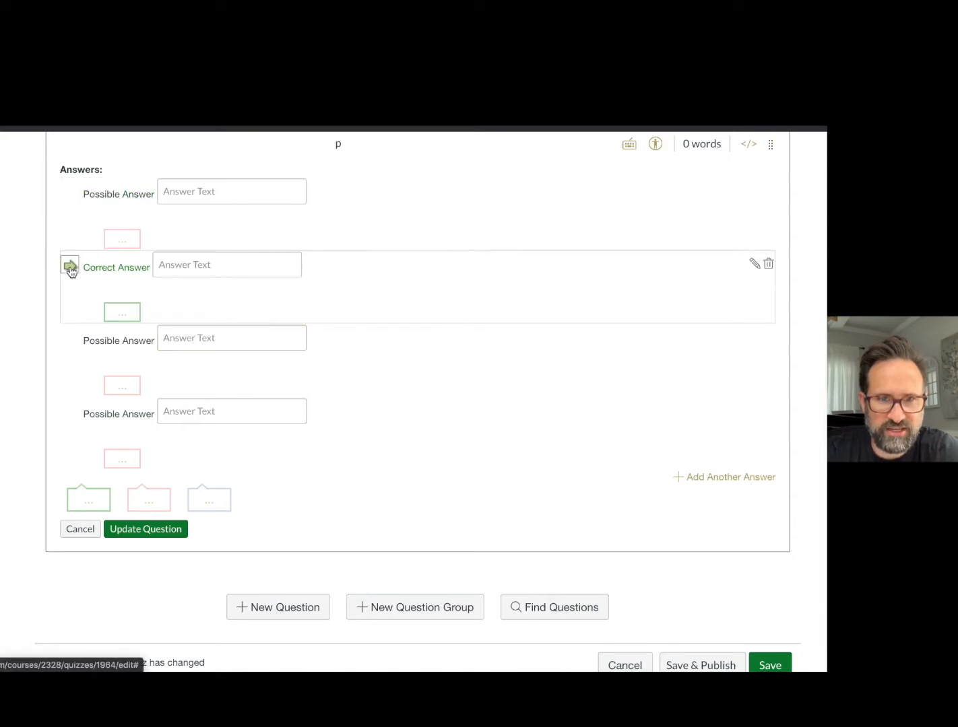
{"action": "left_click", "coordinate": [70, 340]}
{"action": "left_click", "coordinate": [70, 415]}
{"action": "scroll", "coordinate": [68, 417], "scroll_direction": "down", "scroll_amount": 1}
{"action": "scroll", "coordinate": [68, 418], "scroll_direction": "up", "scroll_amount": 5}
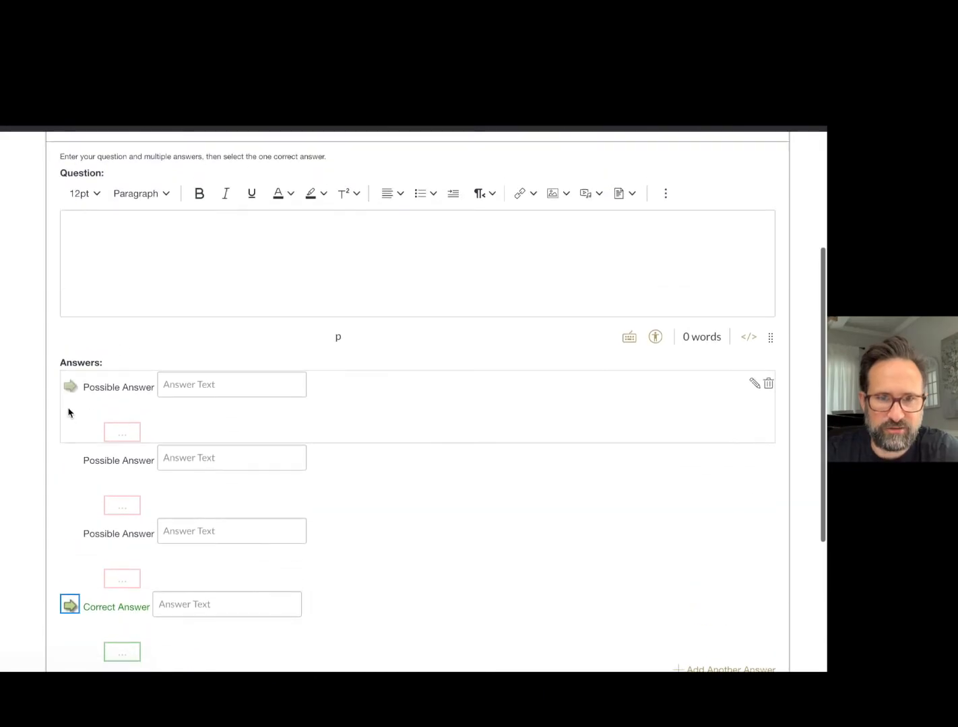
{"action": "left_click", "coordinate": [69, 389]}
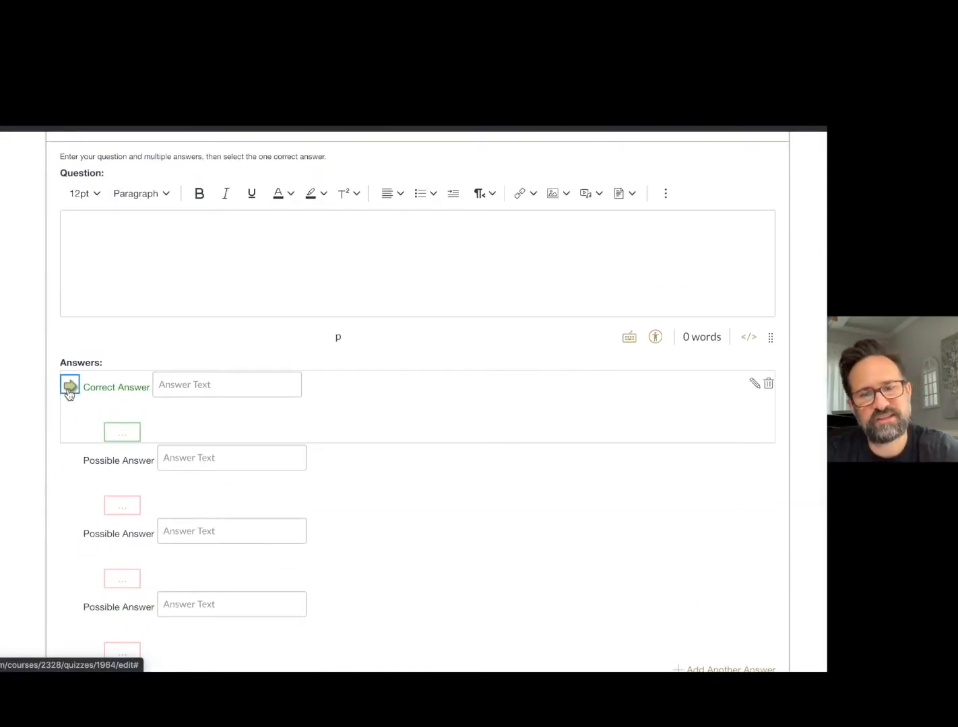
Open the comment editor for the correct answer, view its additional formatting tools and close it without a comment.
{"action": "scroll", "coordinate": [188, 389], "scroll_direction": "down", "scroll_amount": 2}
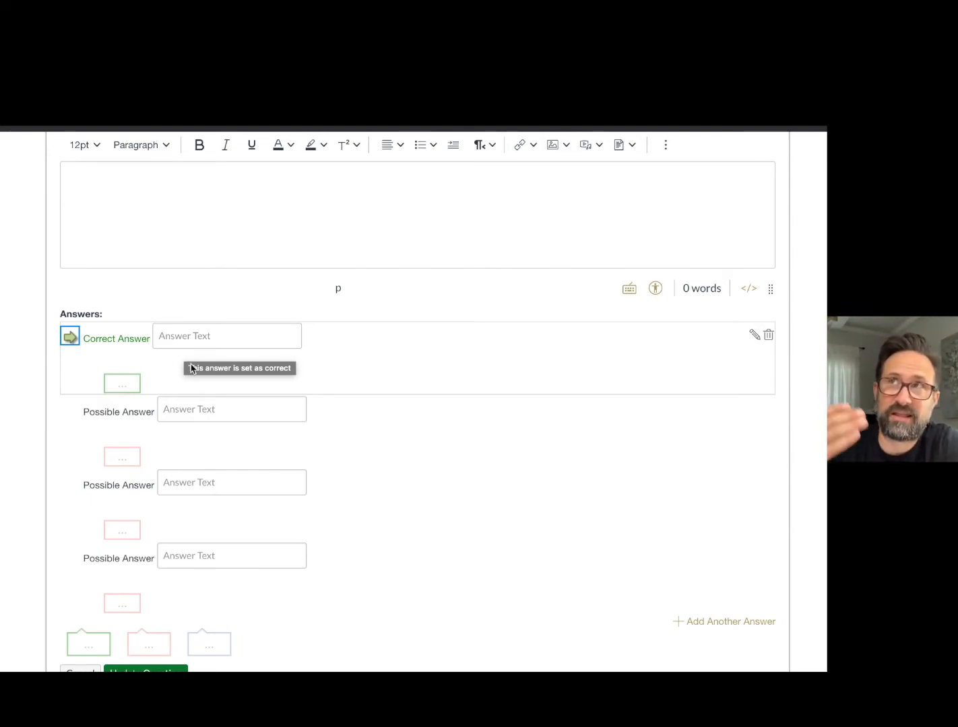
{"action": "scroll", "coordinate": [205, 387], "scroll_direction": "down", "scroll_amount": 5}
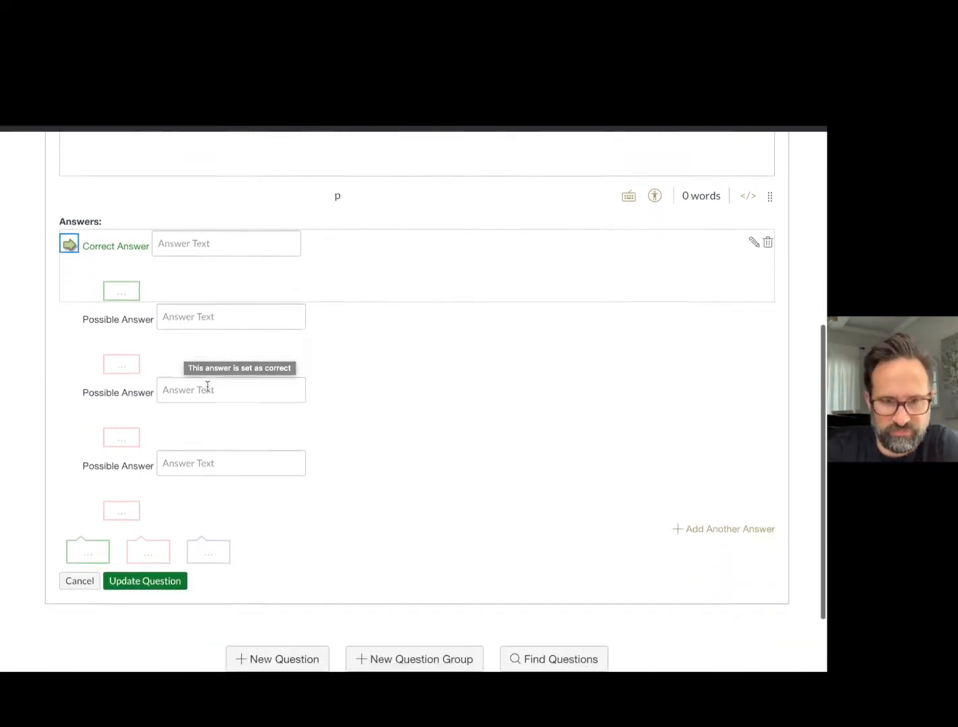
{"action": "scroll", "coordinate": [217, 310], "scroll_direction": "up", "scroll_amount": 2}
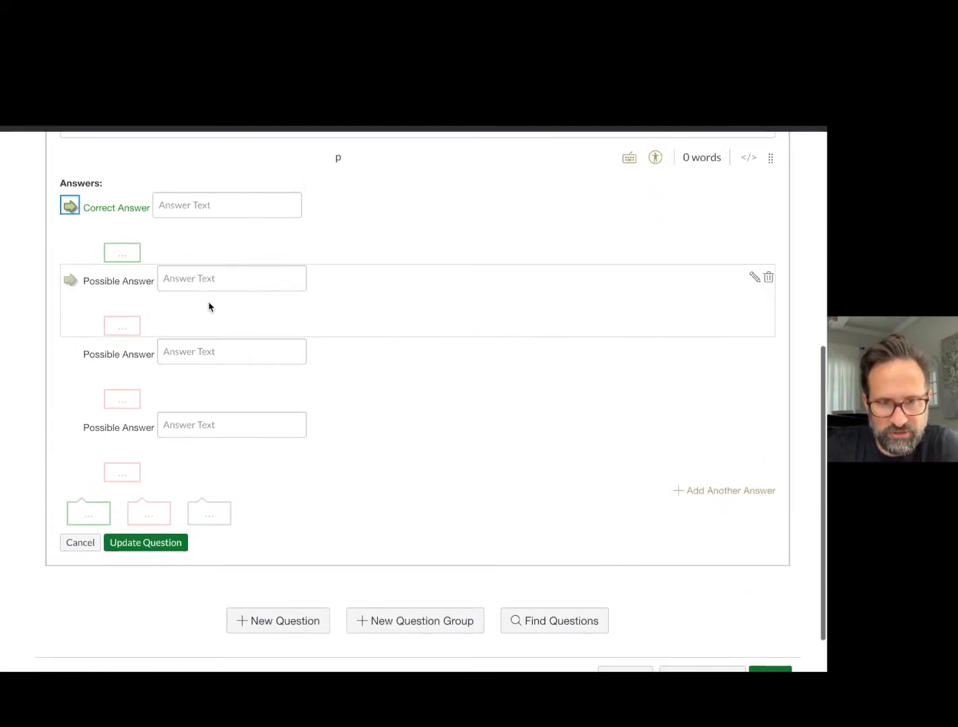
{"action": "left_click", "coordinate": [126, 252]}
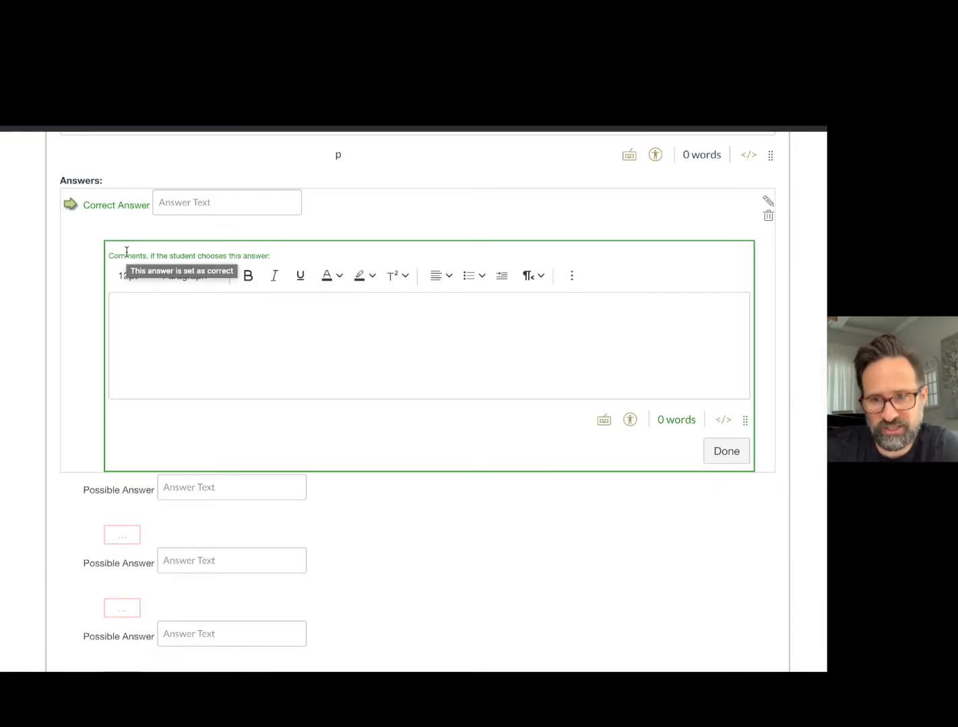
{"action": "left_click", "coordinate": [571, 277]}
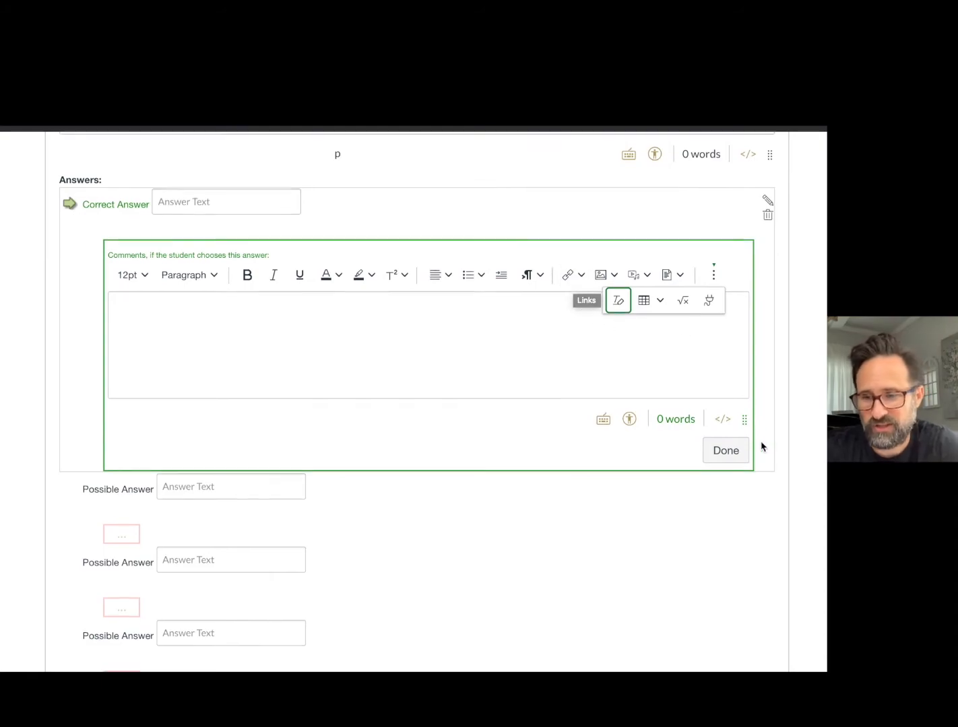
{"action": "left_click", "coordinate": [733, 450]}
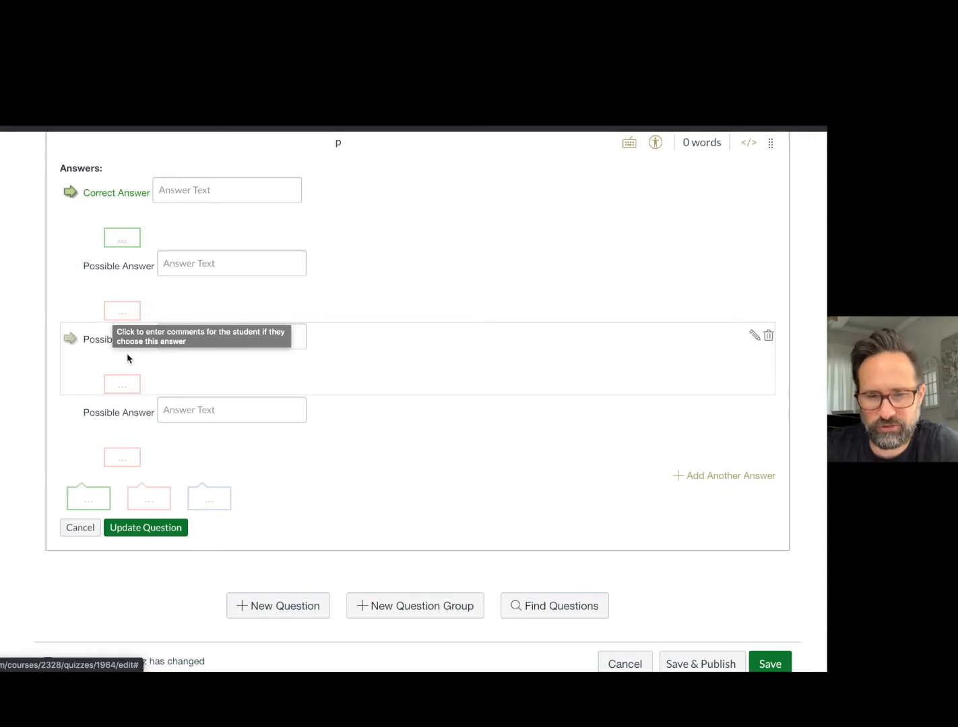
Review the option for adding another answer and the question's points value, then cancel editing the question.
{"action": "scroll", "coordinate": [128, 357], "scroll_direction": "down", "scroll_amount": 1}
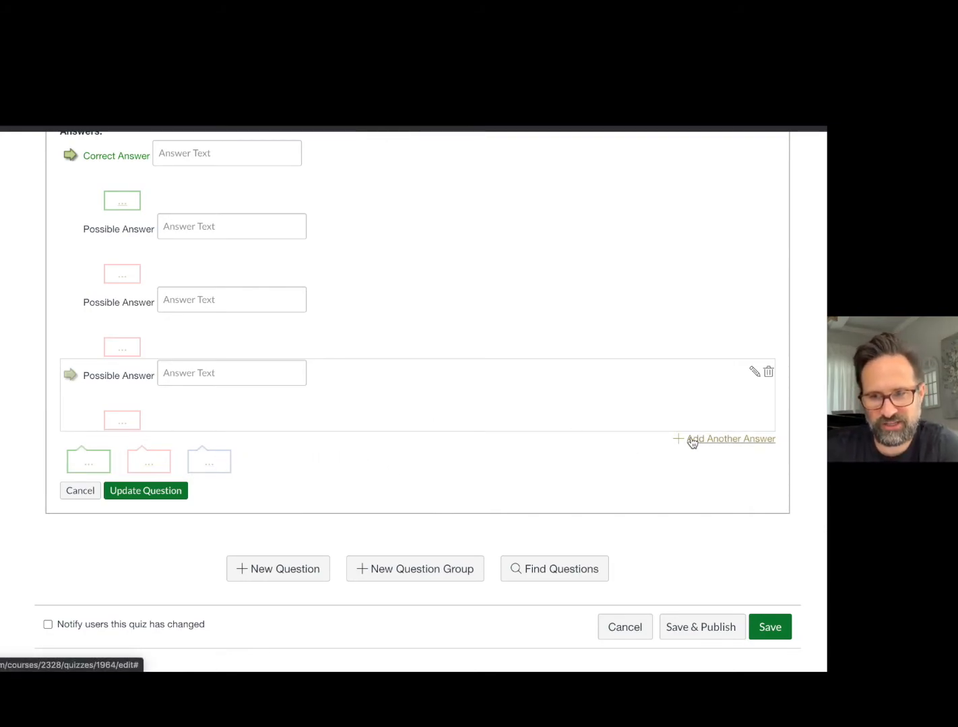
{"action": "scroll", "coordinate": [694, 441], "scroll_direction": "up", "scroll_amount": 8}
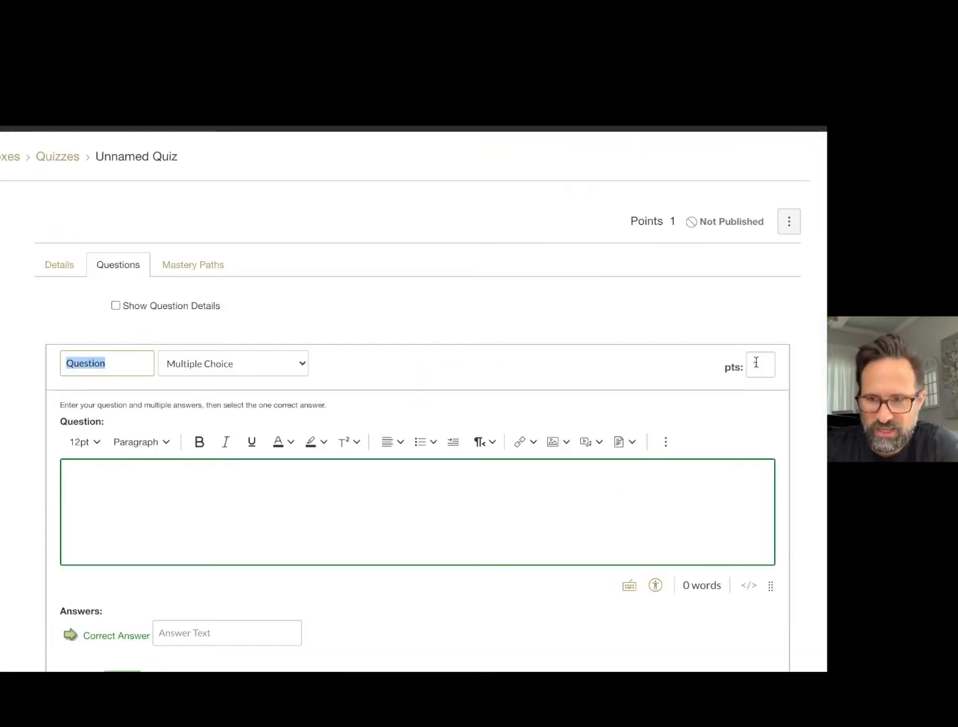
{"action": "left_click", "coordinate": [754, 364]}
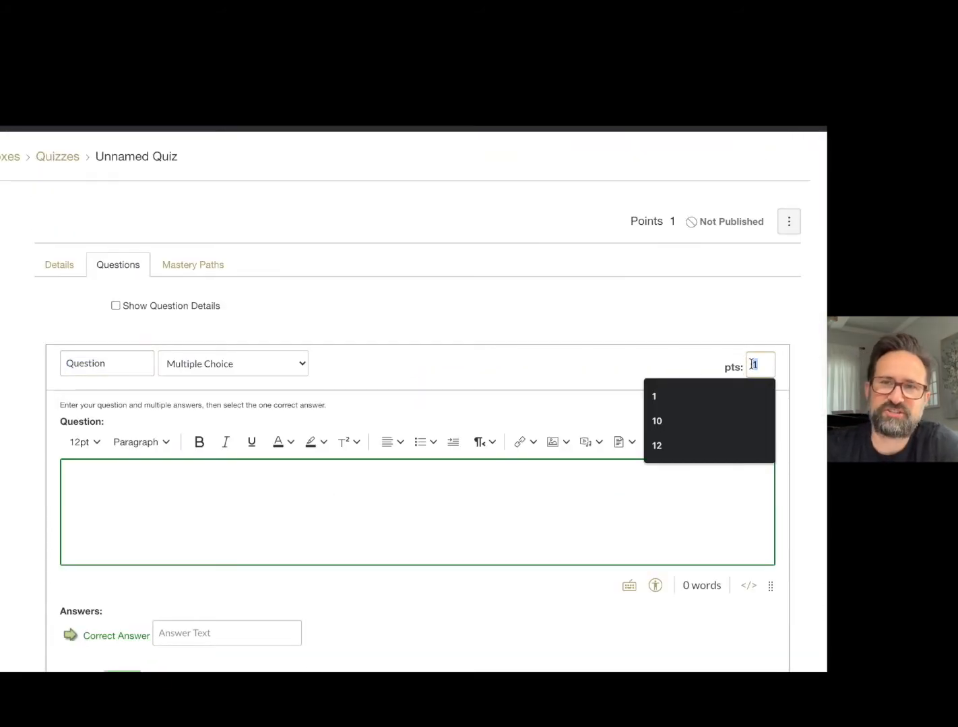
{"action": "left_click", "coordinate": [752, 348]}
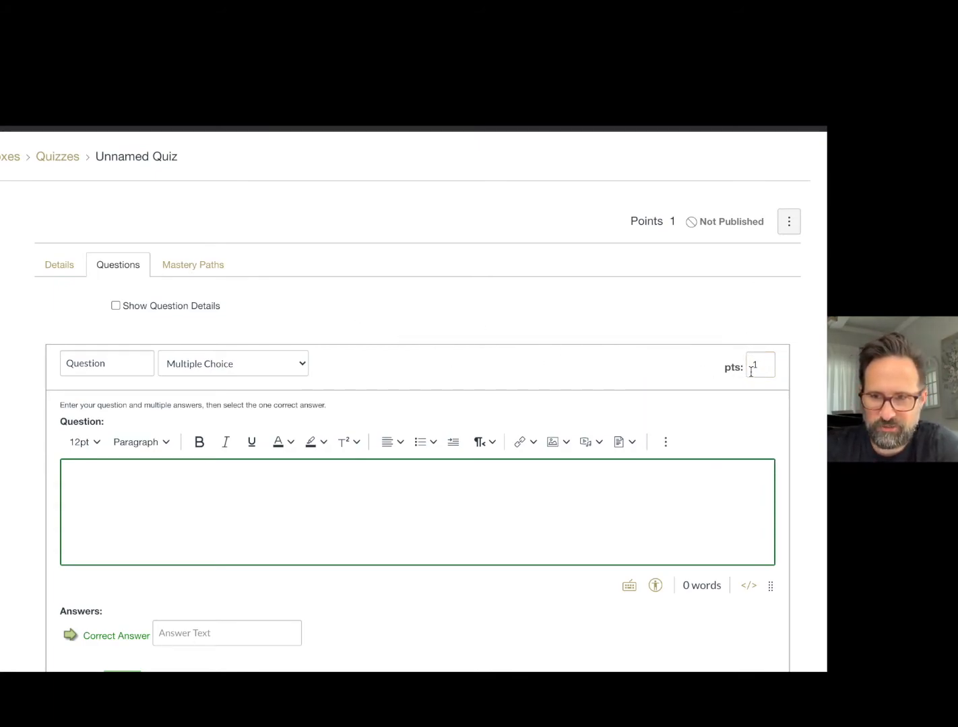
{"action": "scroll", "coordinate": [744, 374], "scroll_direction": "down", "scroll_amount": 7}
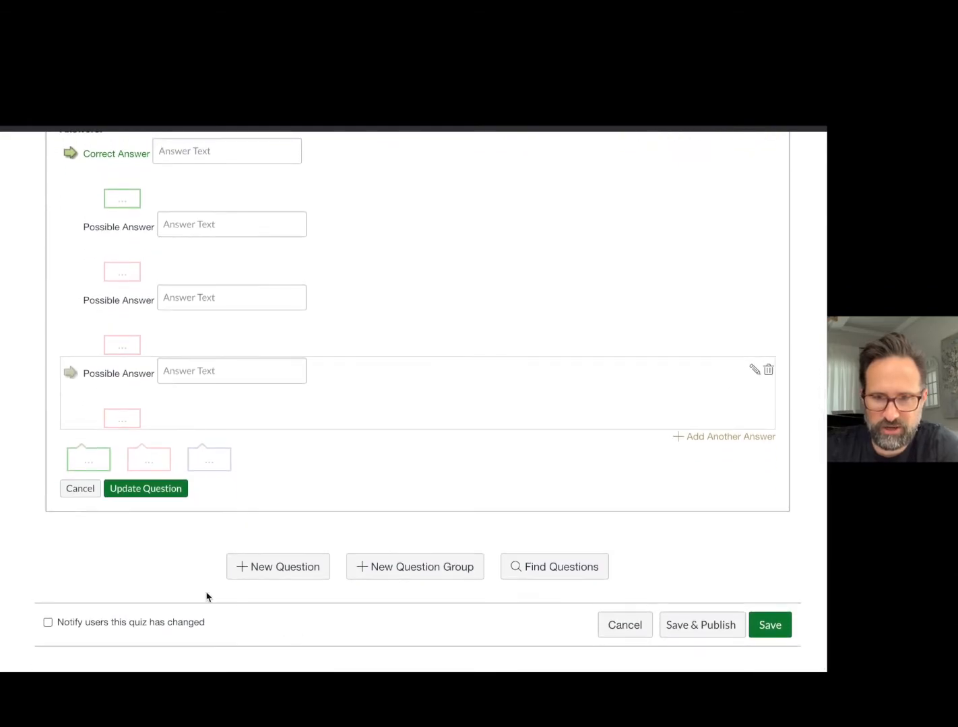
{"action": "left_click", "coordinate": [84, 490]}
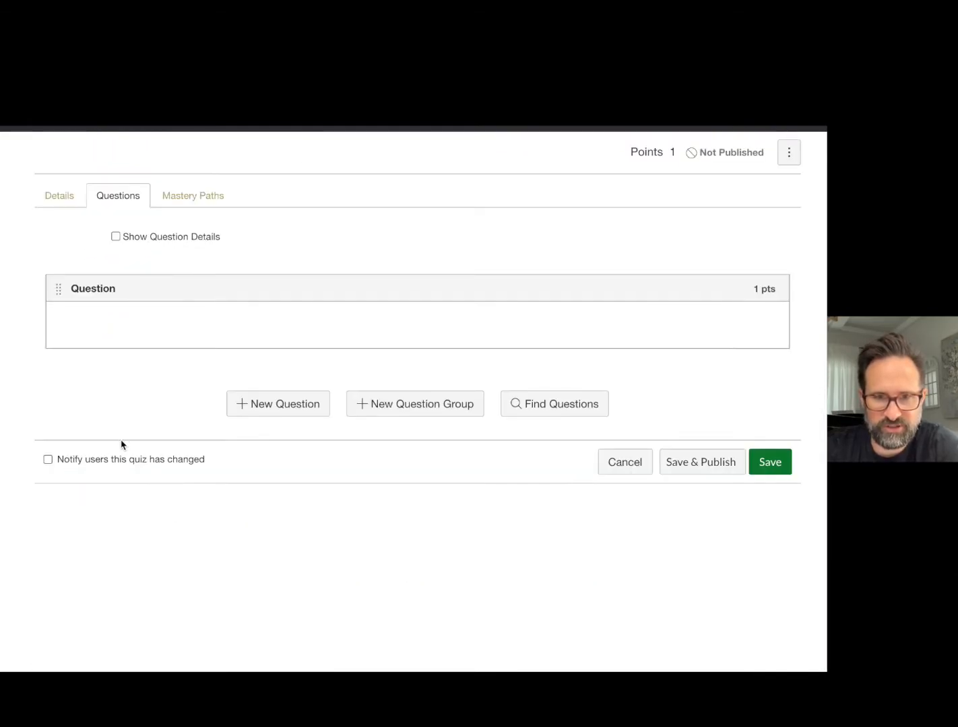
Create a question group named MCQ that picks 3 questions at 5 points per question.
{"action": "left_click", "coordinate": [372, 406]}
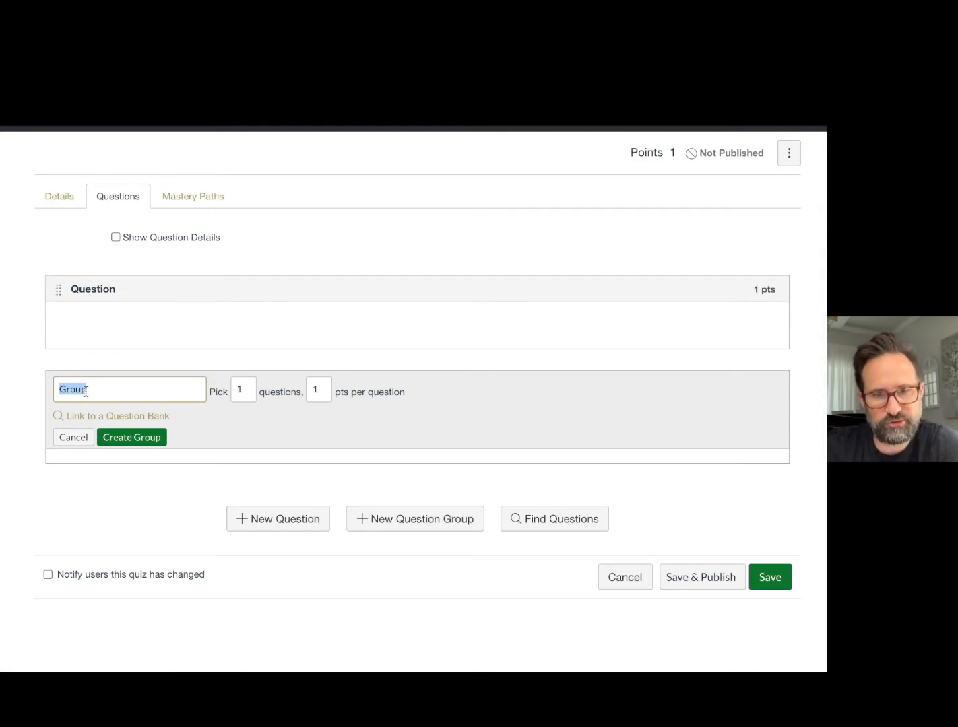
{"action": "type", "text": "m"}
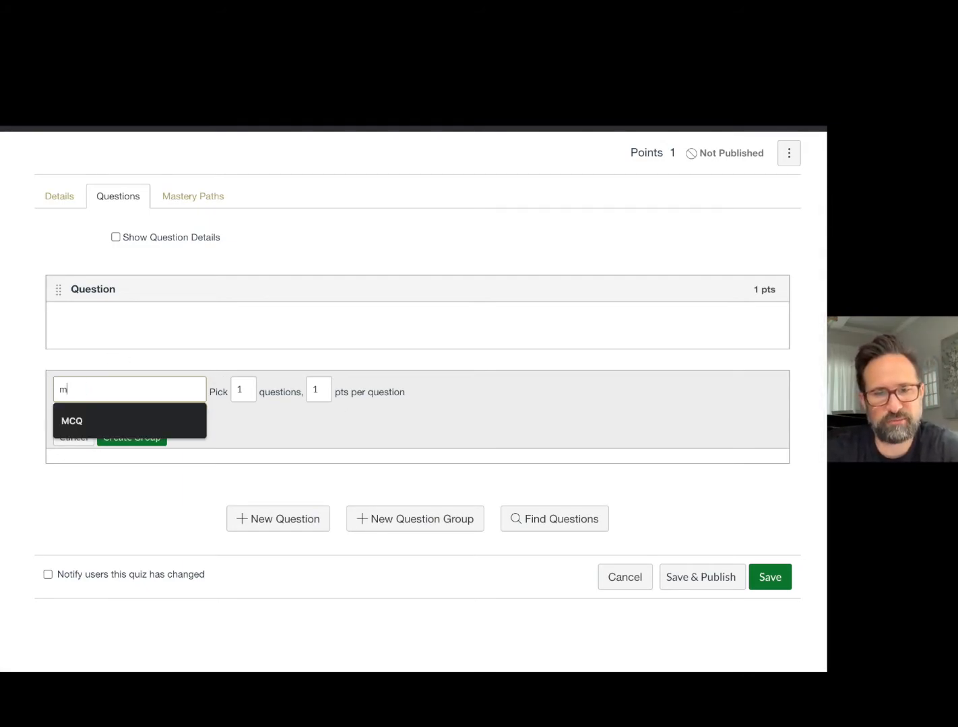
{"action": "key", "text": "BackSpace"}
{"action": "type", "text": "M"}
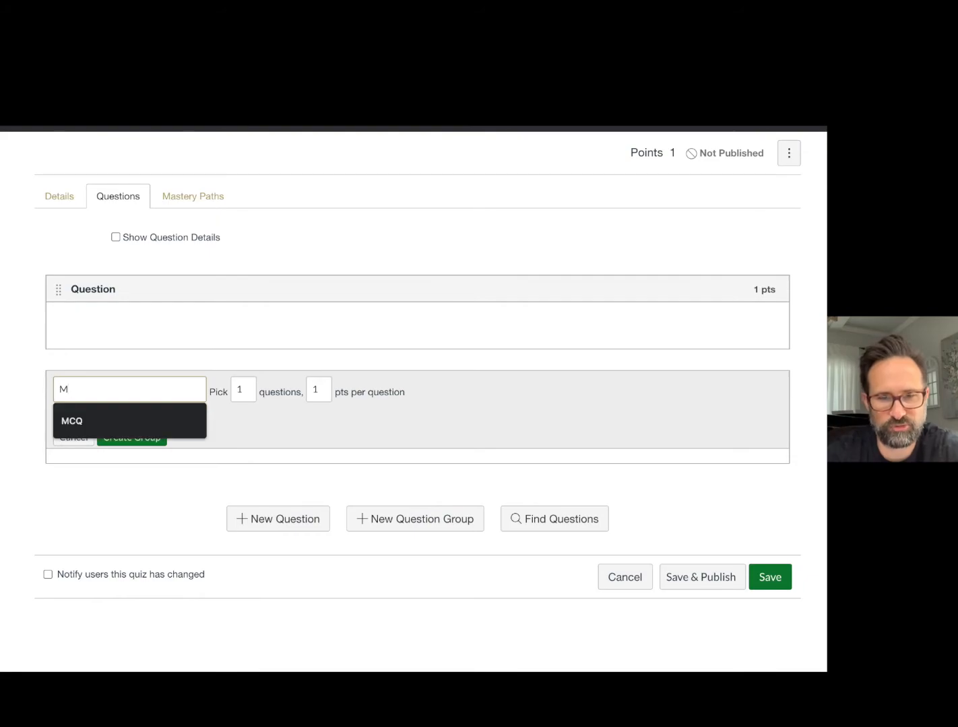
{"action": "left_click", "coordinate": [74, 419]}
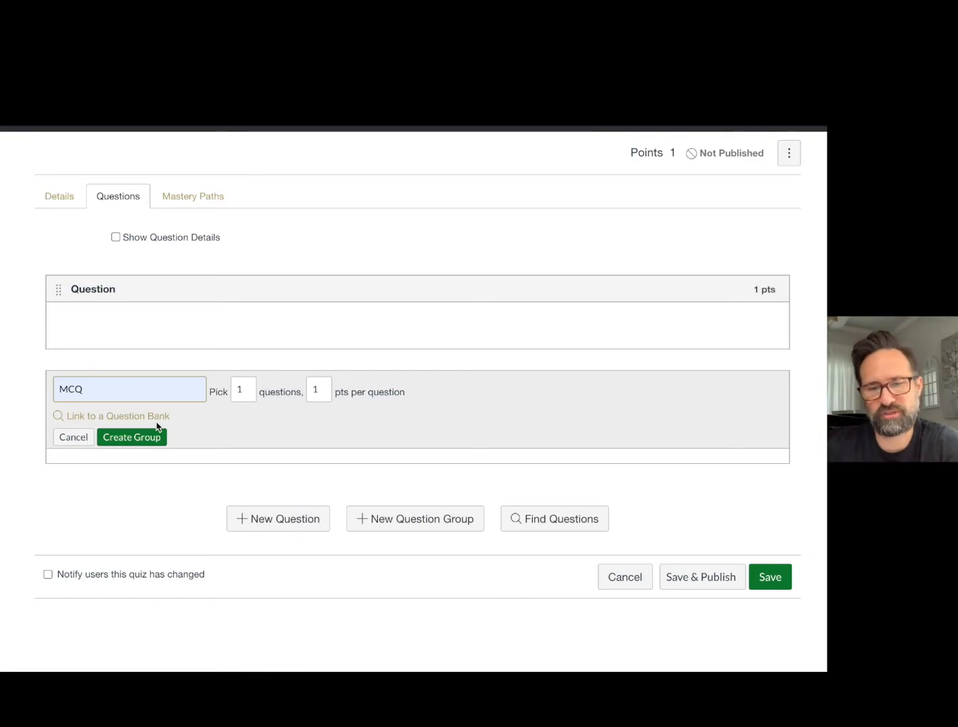
{"action": "double_click", "coordinate": [237, 389]}
{"action": "type", "text": "3"}
{"action": "double_click", "coordinate": [318, 388]}
{"action": "type", "text": "5"}
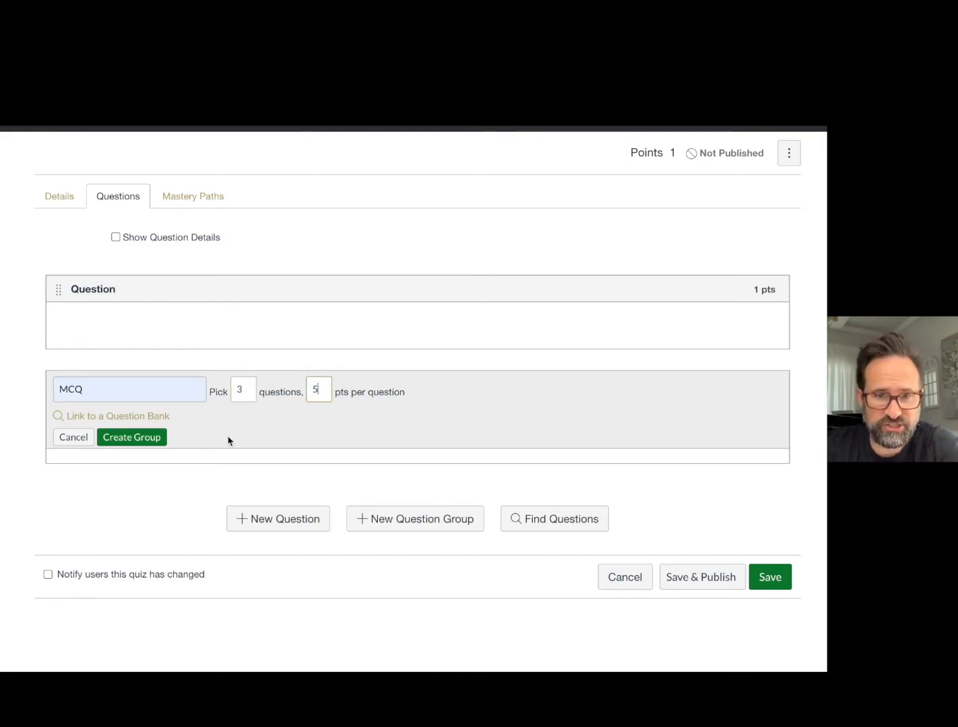
{"action": "left_click", "coordinate": [130, 439]}
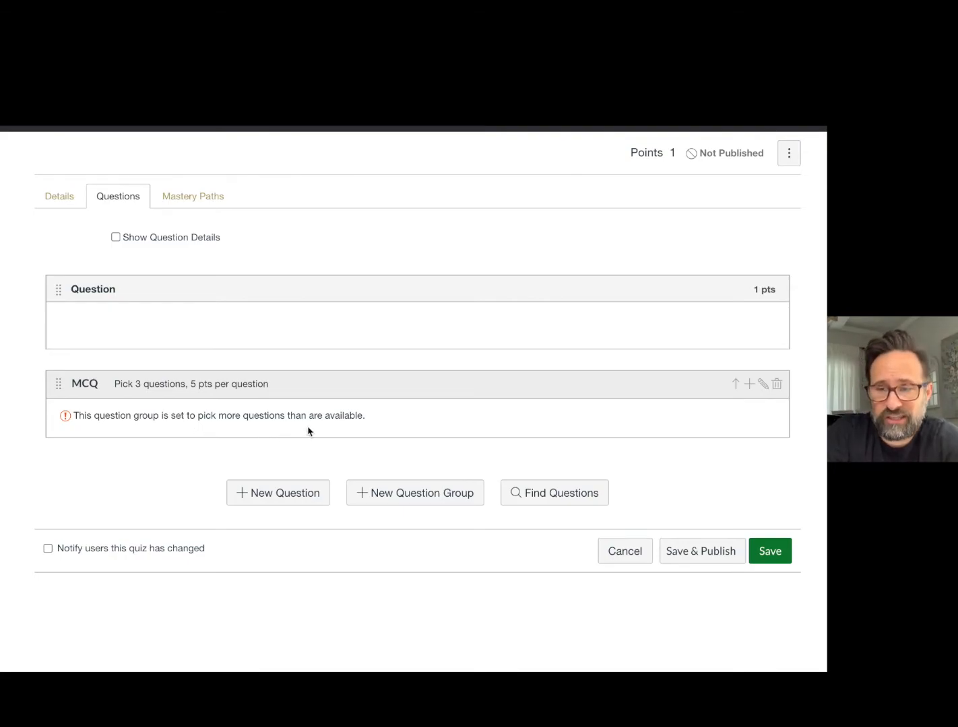
Open a new question inside the MCQ group, review its fields and cancel it.
{"action": "left_click", "coordinate": [749, 385]}
{"action": "scroll", "coordinate": [607, 477], "scroll_direction": "down", "scroll_amount": 3}
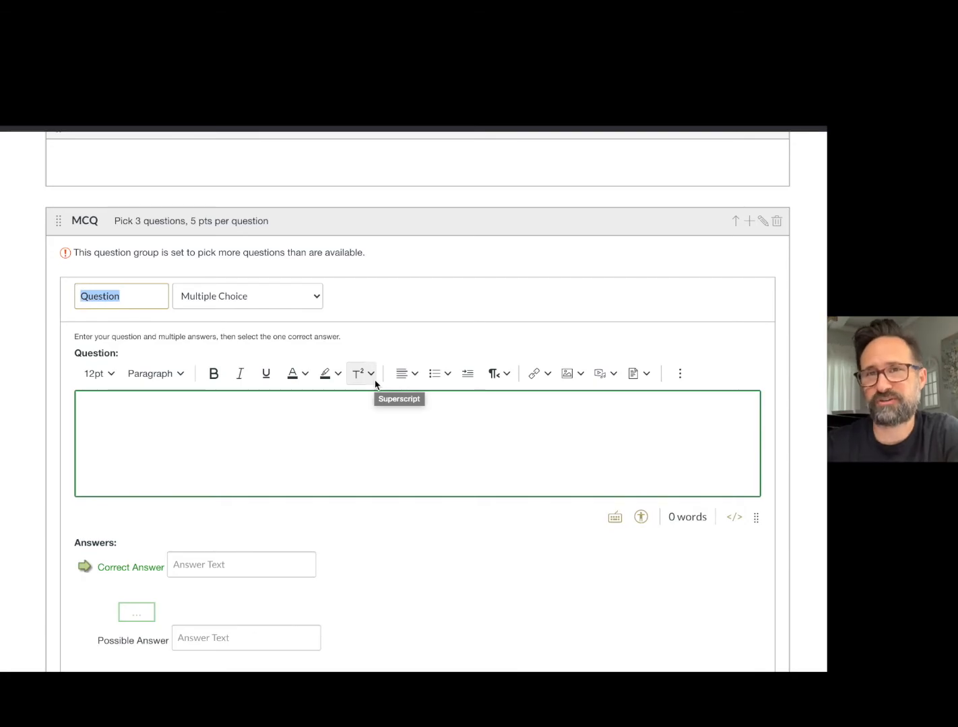
{"action": "scroll", "coordinate": [414, 449], "scroll_direction": "down", "scroll_amount": 2}
{"action": "scroll", "coordinate": [421, 455], "scroll_direction": "up", "scroll_amount": 5}
{"action": "scroll", "coordinate": [429, 443], "scroll_direction": "down", "scroll_amount": 10}
{"action": "left_click", "coordinate": [99, 447]}
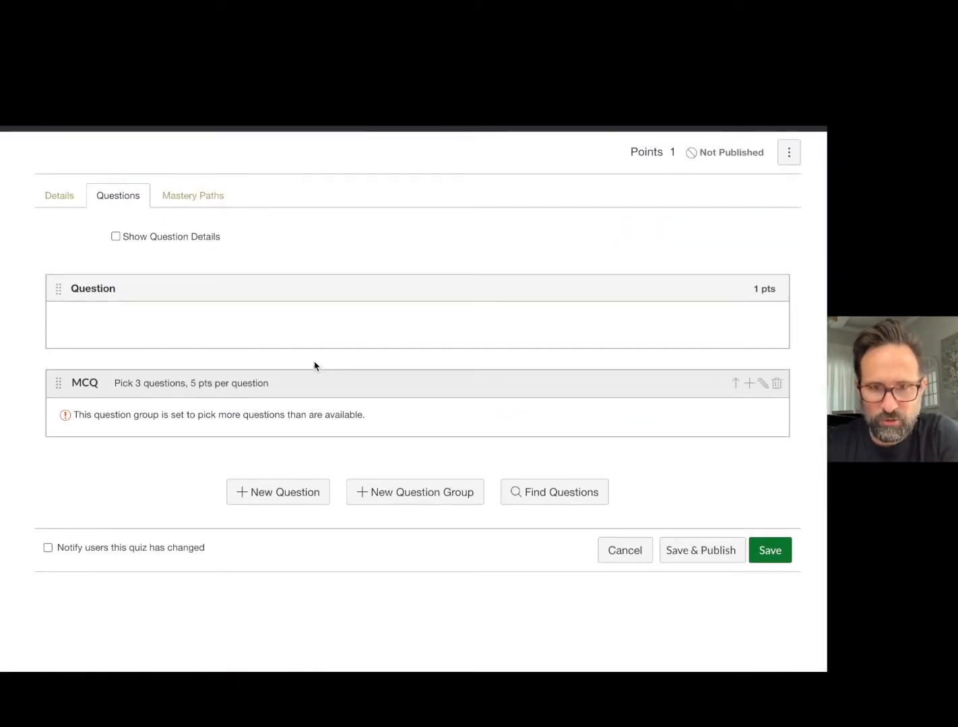
Delete the blank question and the MCQ question group from the quiz.
{"action": "left_click", "coordinate": [778, 316]}
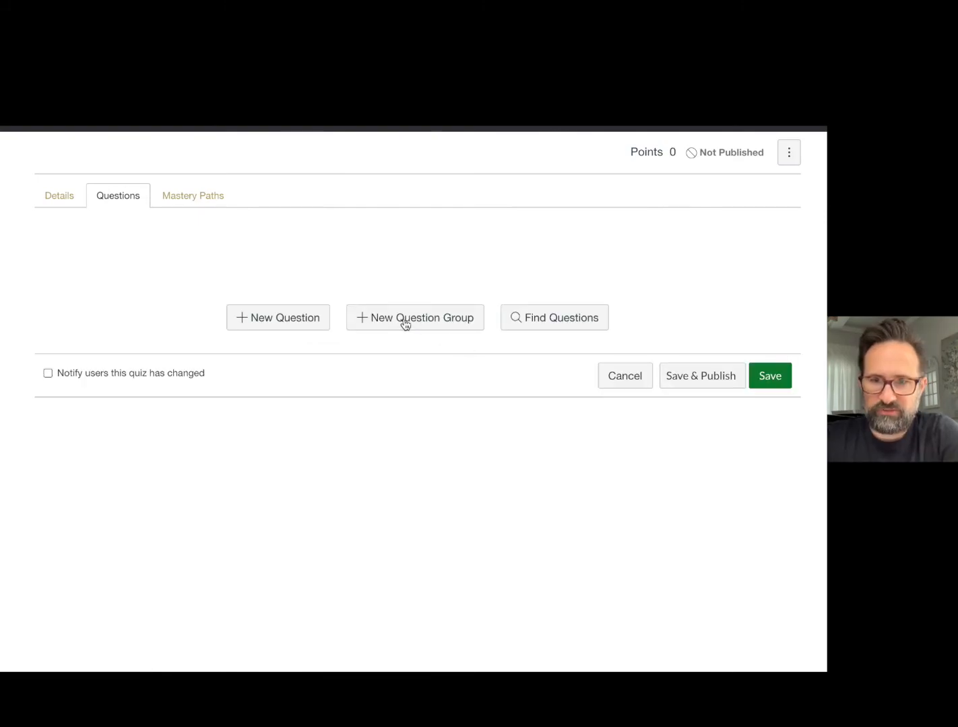
Start a new question group named MCQ that picks 3 questions at 5 points per question.
{"action": "left_click", "coordinate": [445, 320]}
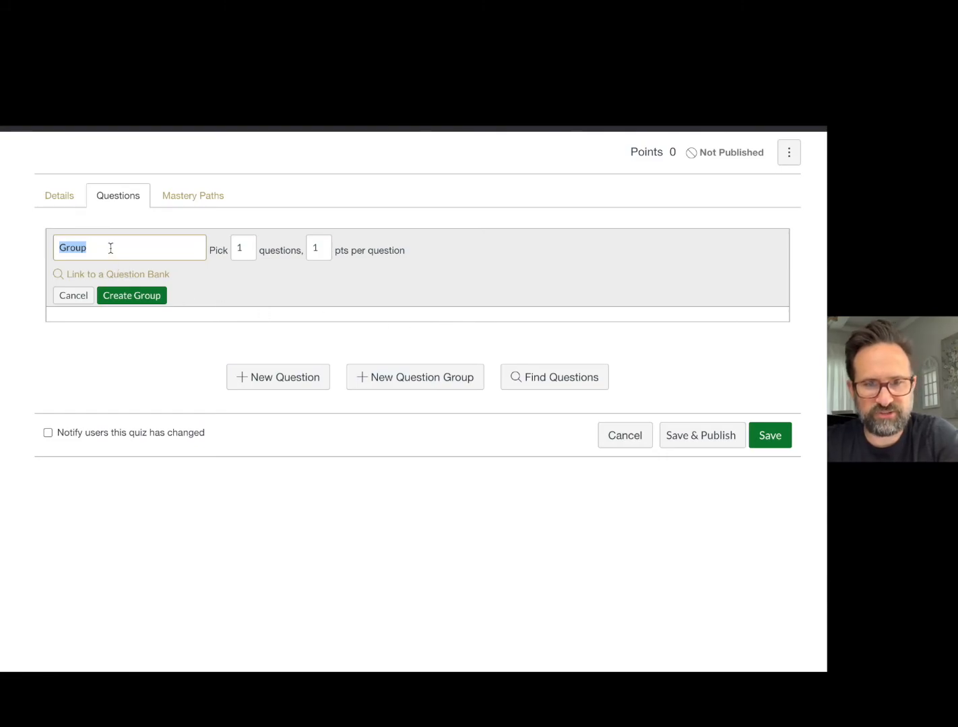
{"action": "type", "text": "m"}
{"action": "left_click", "coordinate": [72, 278]}
{"action": "double_click", "coordinate": [235, 245]}
{"action": "type", "text": "5"}
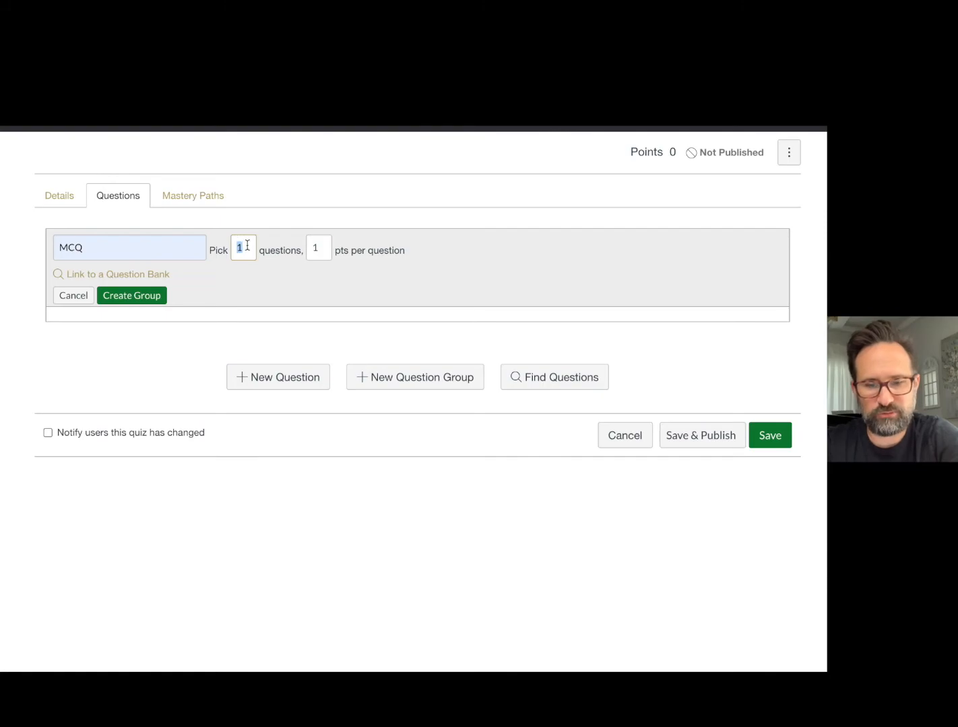
{"action": "double_click", "coordinate": [314, 247]}
{"action": "type", "text": "5"}
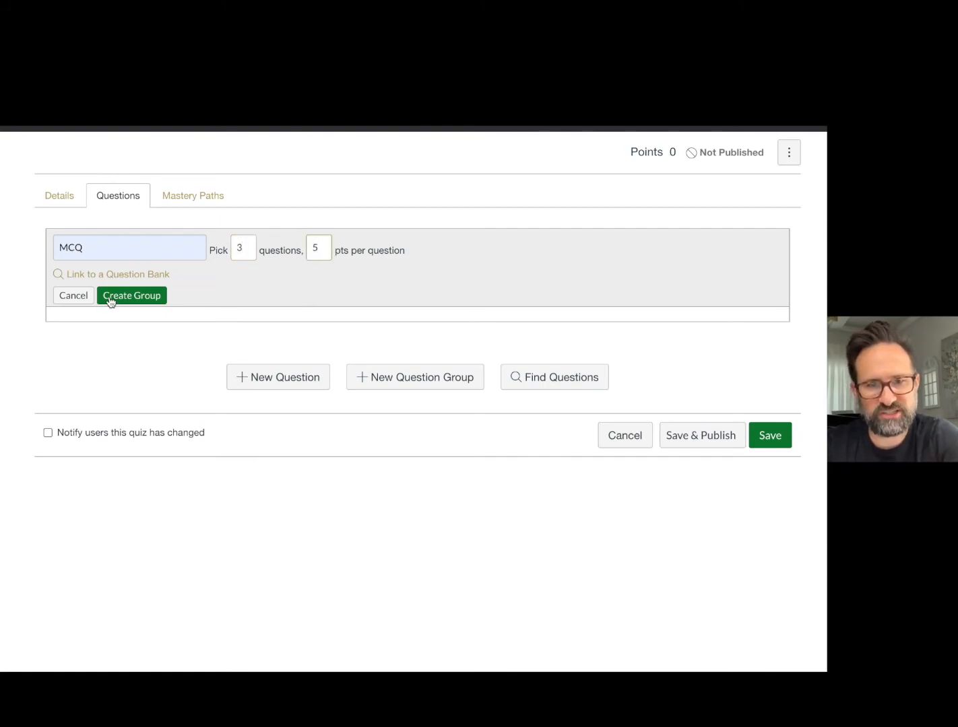
Link the MCQ group to the question bank Quantitative Data MC lvl-1.
{"action": "left_click", "coordinate": [112, 274]}
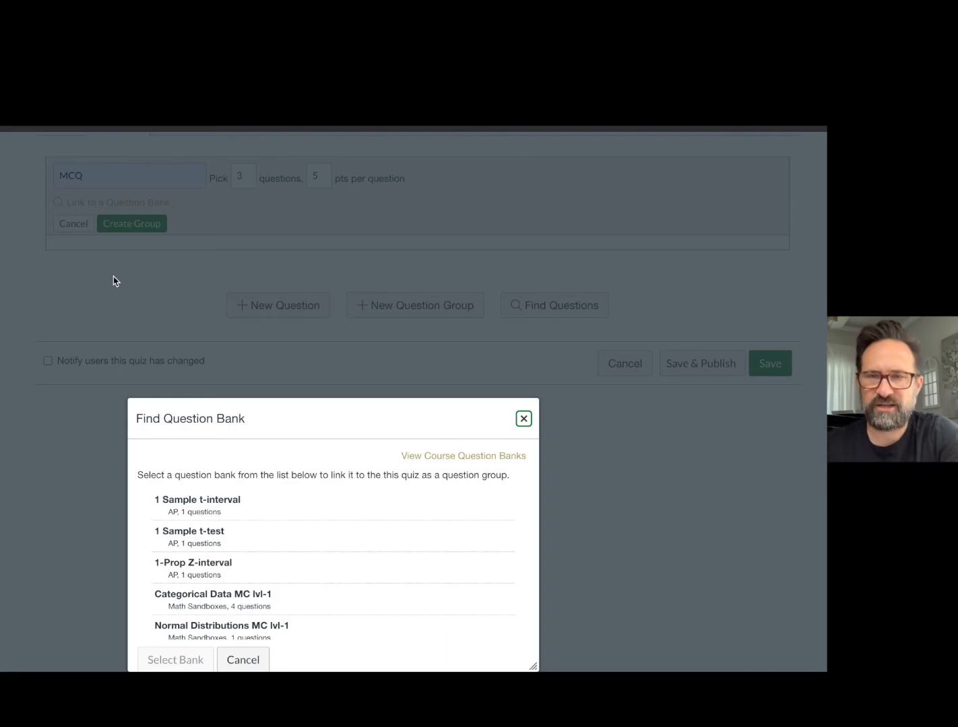
{"action": "scroll", "coordinate": [242, 458], "scroll_direction": "down", "scroll_amount": 1}
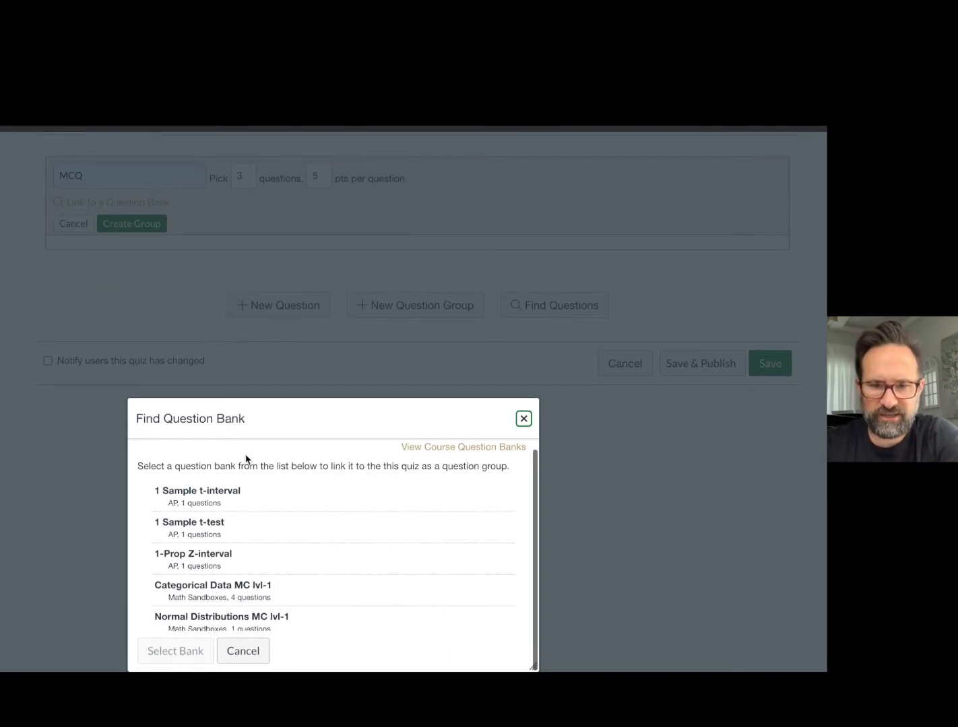
{"action": "scroll", "coordinate": [245, 539], "scroll_direction": "down", "scroll_amount": 5}
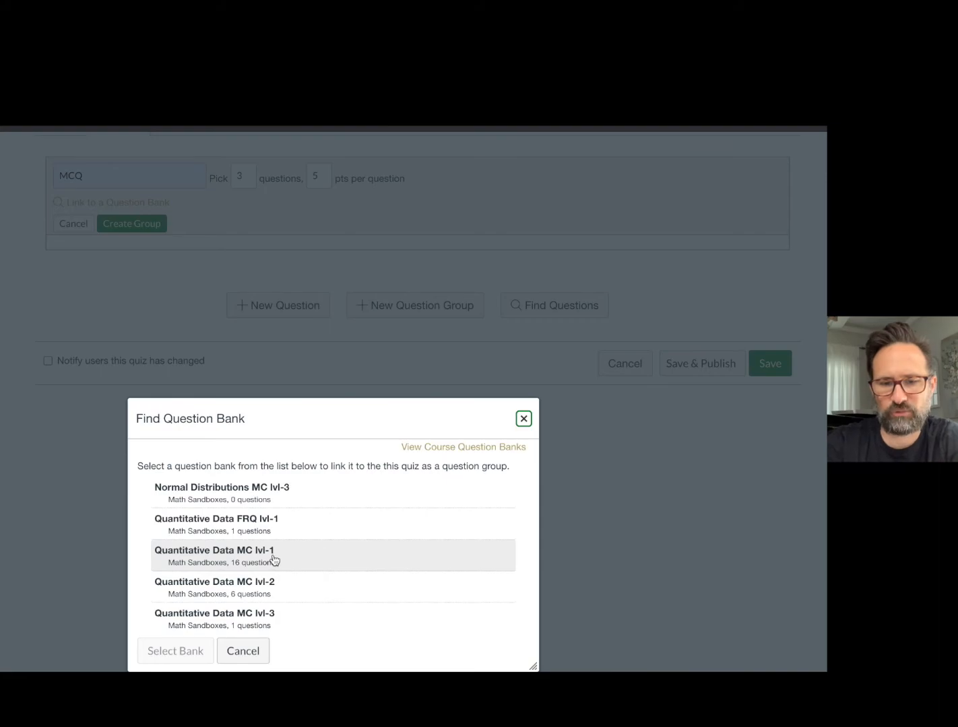
{"action": "left_click", "coordinate": [262, 558]}
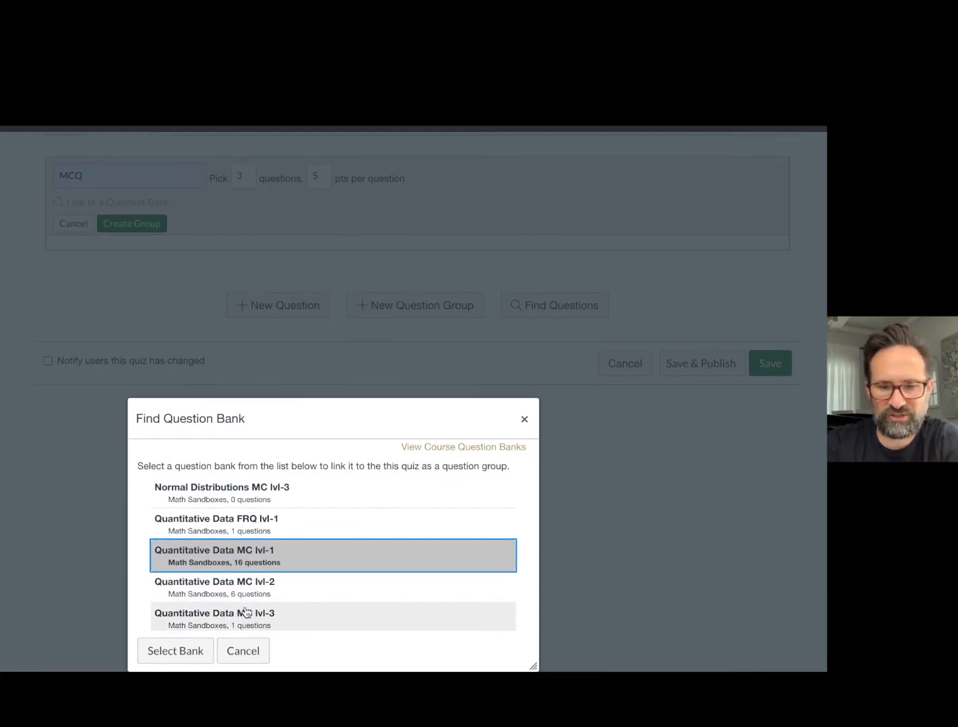
{"action": "left_click", "coordinate": [177, 652]}
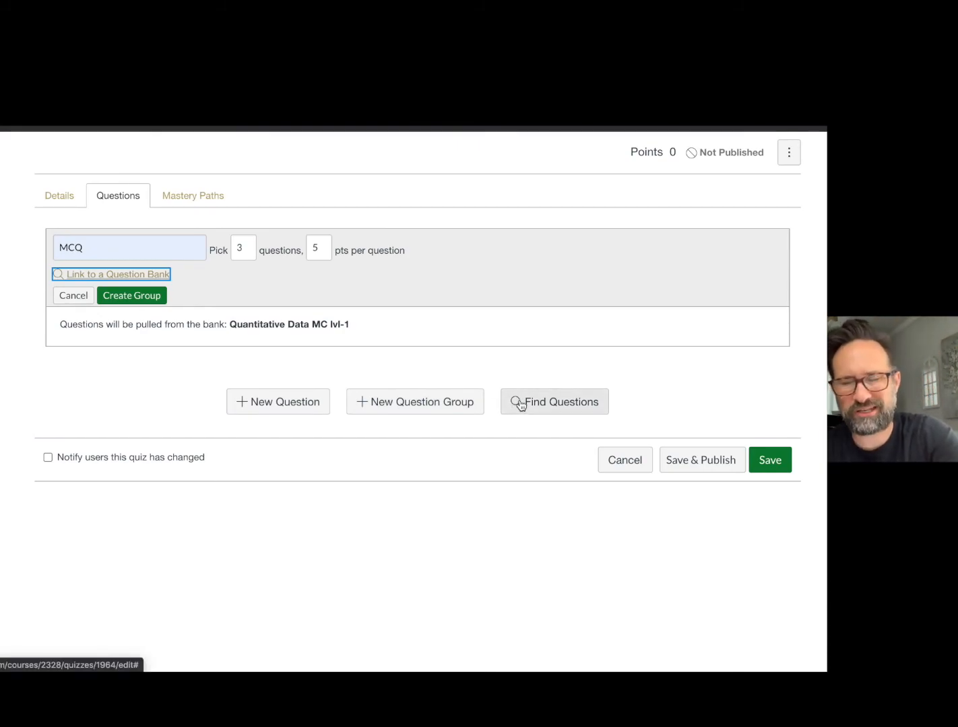
Find the Graphs question in the Quantitative Data MC lvl-2 bank and add it to the quiz with no group.
{"action": "left_click", "coordinate": [520, 403]}
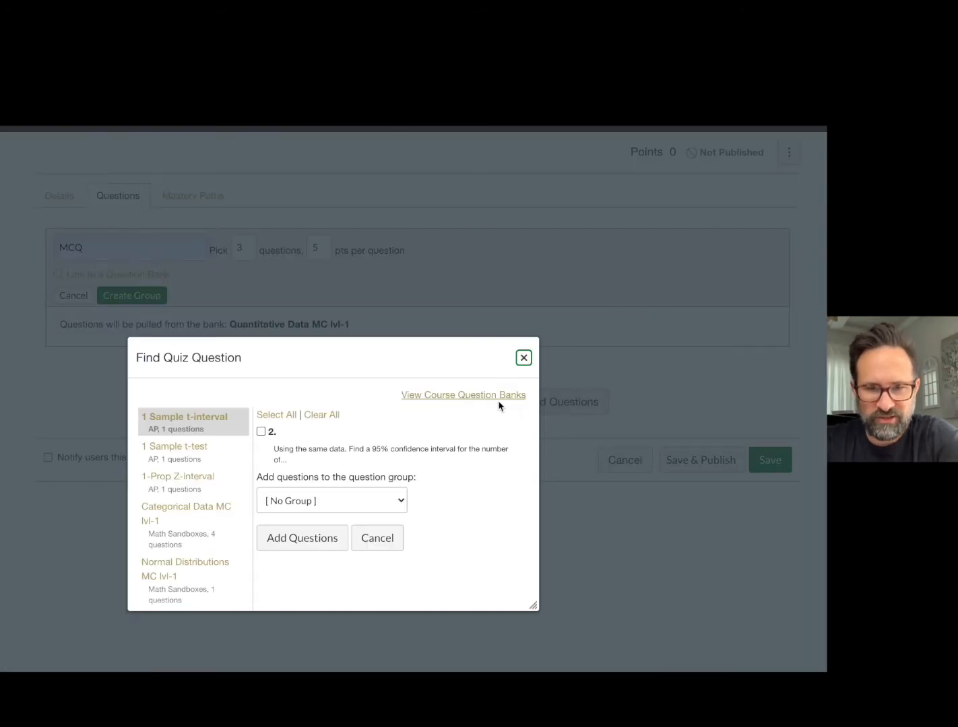
{"action": "scroll", "coordinate": [222, 475], "scroll_direction": "down", "scroll_amount": 5}
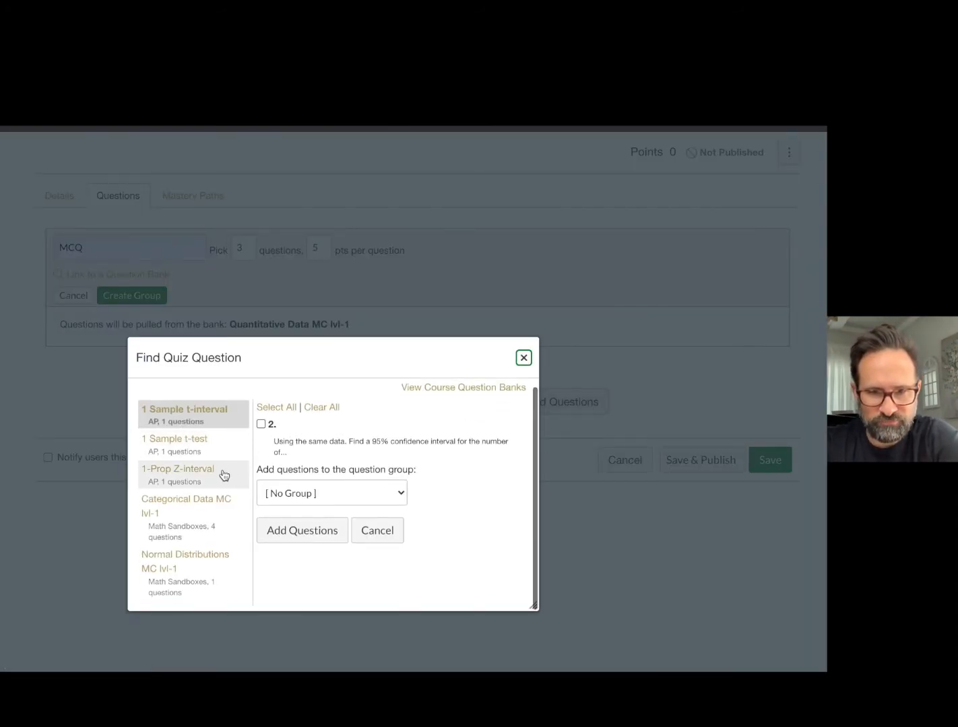
{"action": "scroll", "coordinate": [222, 478], "scroll_direction": "down", "scroll_amount": 8}
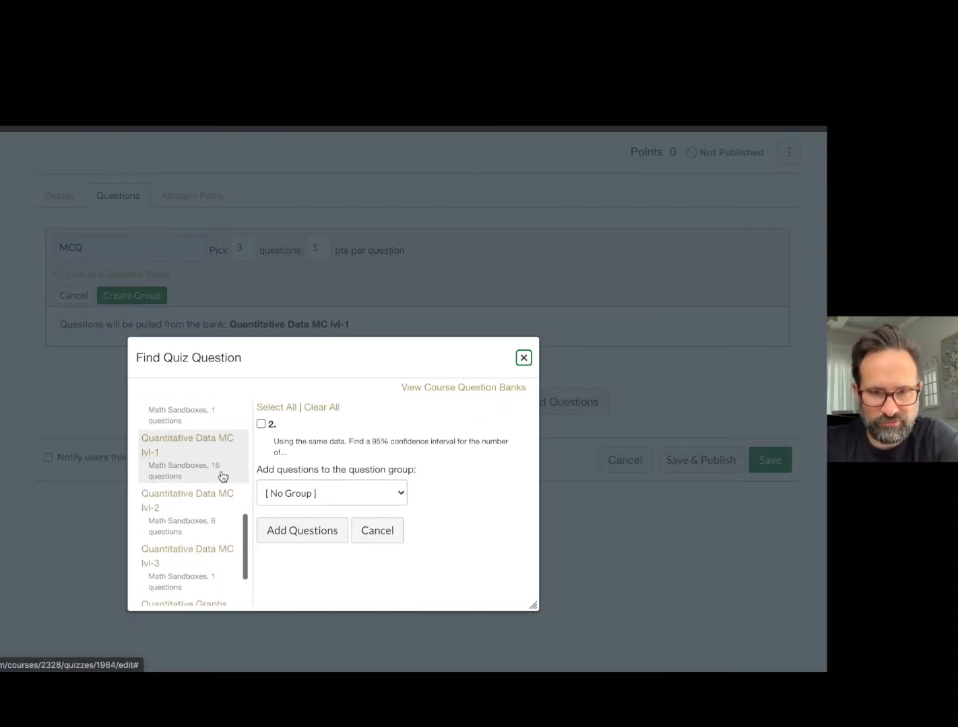
{"action": "left_click", "coordinate": [206, 517]}
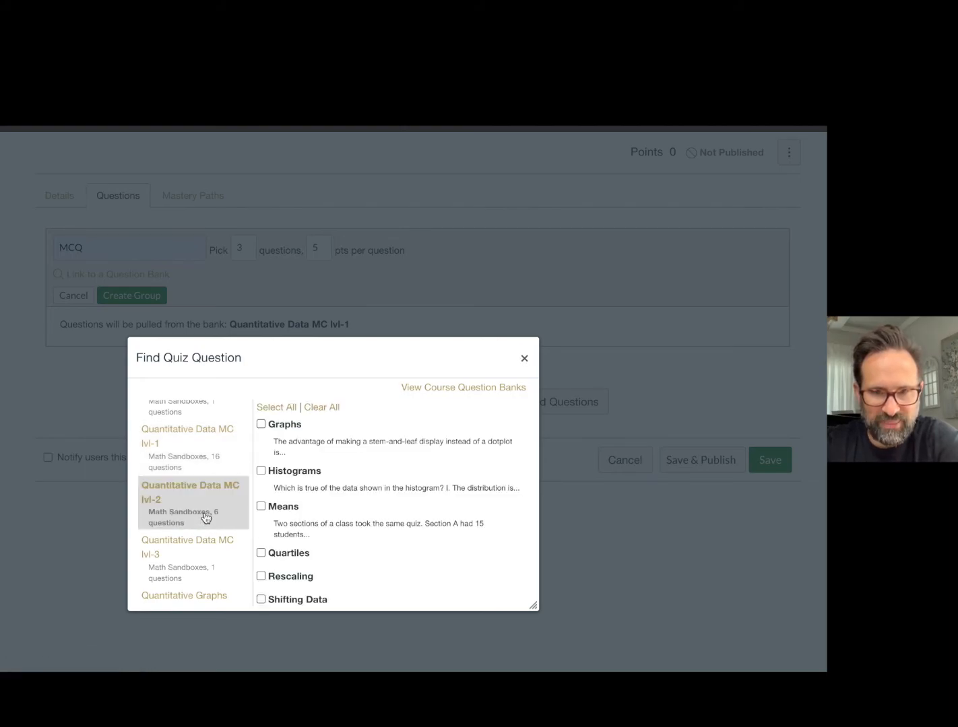
{"action": "scroll", "coordinate": [290, 510], "scroll_direction": "down", "scroll_amount": 5}
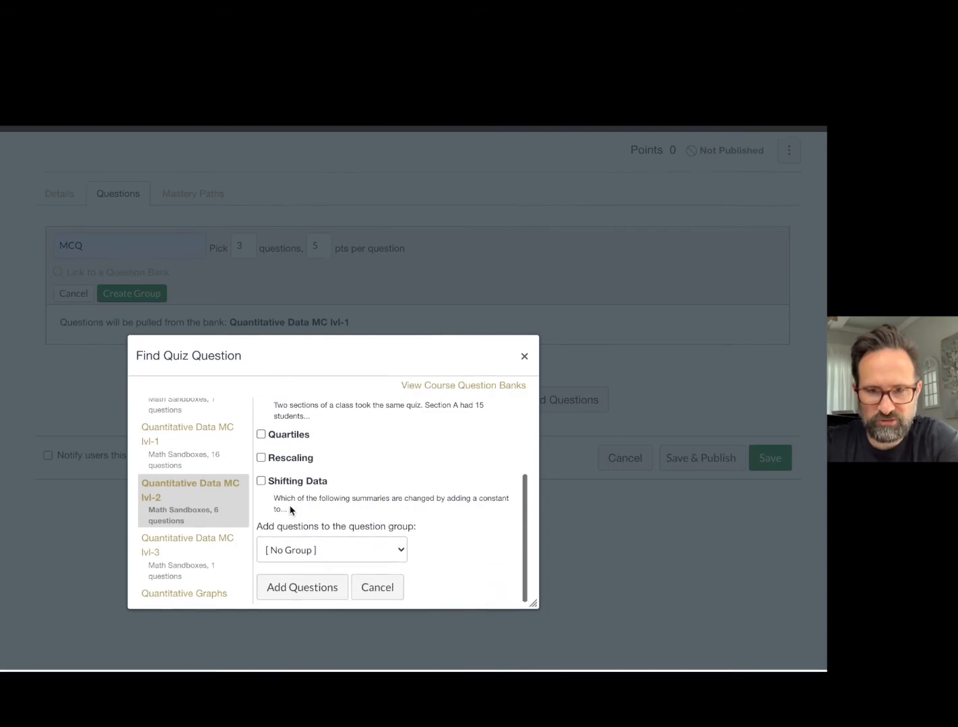
{"action": "scroll", "coordinate": [290, 509], "scroll_direction": "up", "scroll_amount": 5}
{"action": "left_click", "coordinate": [261, 422]}
{"action": "scroll", "coordinate": [291, 526], "scroll_direction": "down", "scroll_amount": 4}
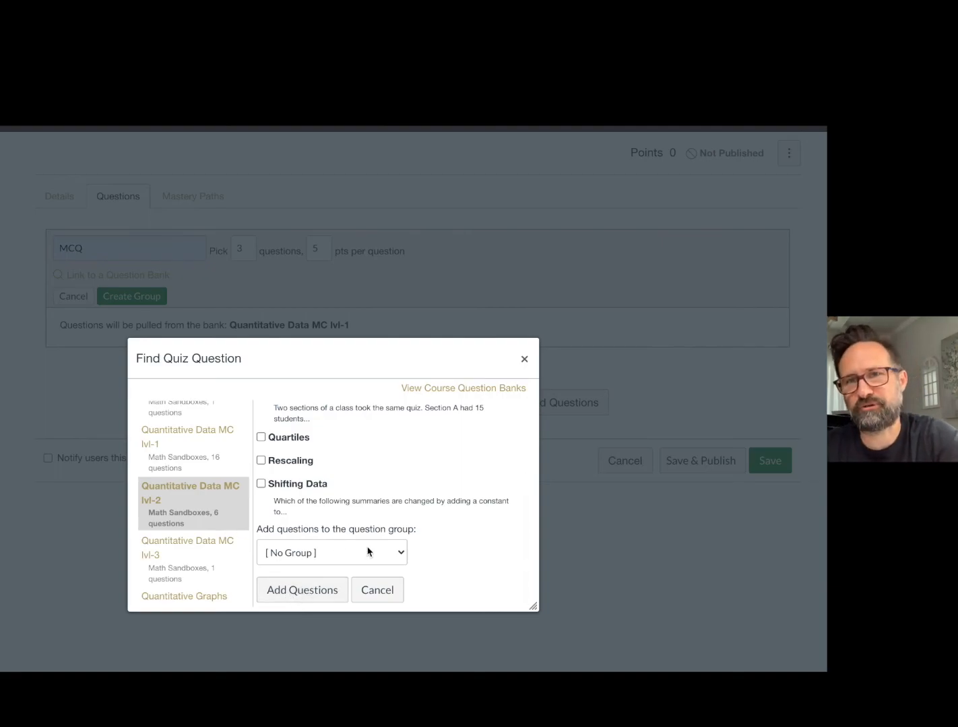
{"action": "left_click", "coordinate": [325, 594]}
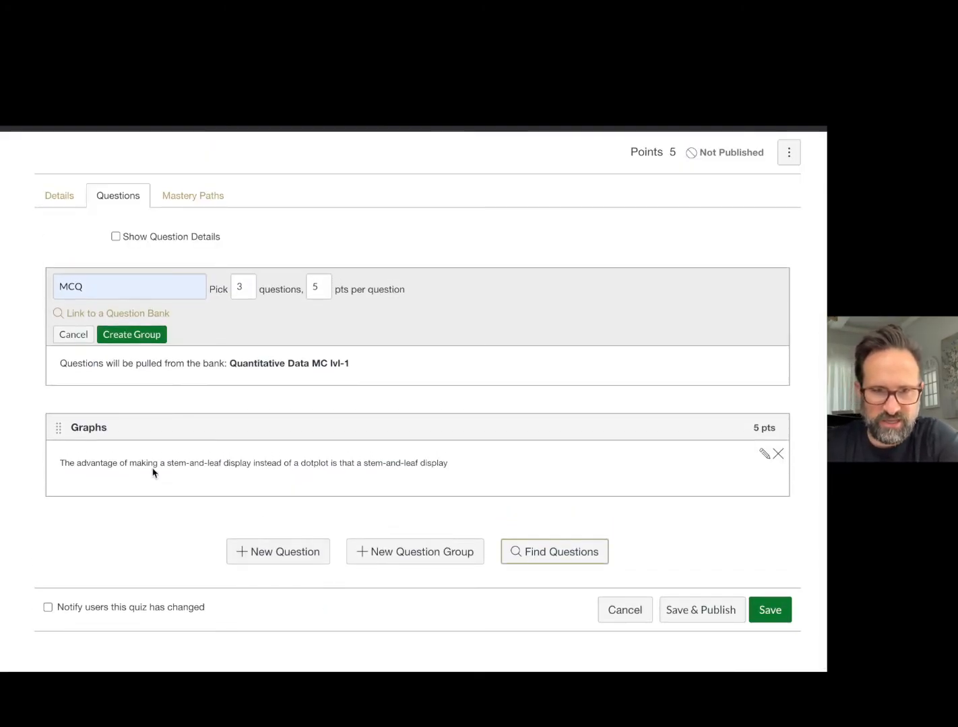
Show the question details and review the Graphs question's answer choices and the MCQ group's settings.
{"action": "left_click", "coordinate": [117, 237]}
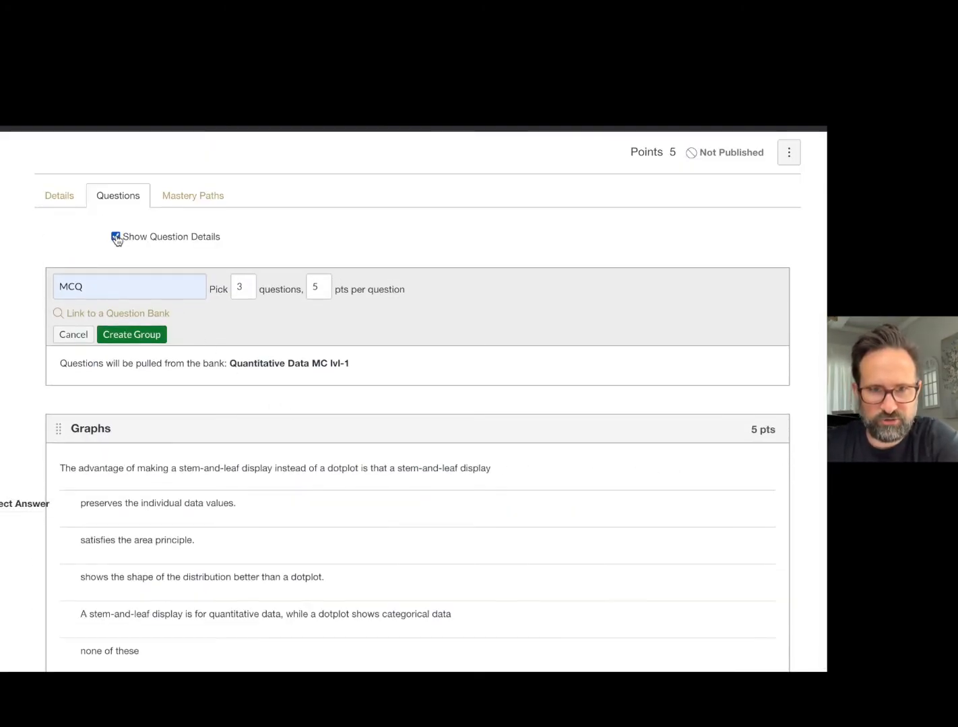
{"action": "scroll", "coordinate": [169, 352], "scroll_direction": "down", "scroll_amount": 3}
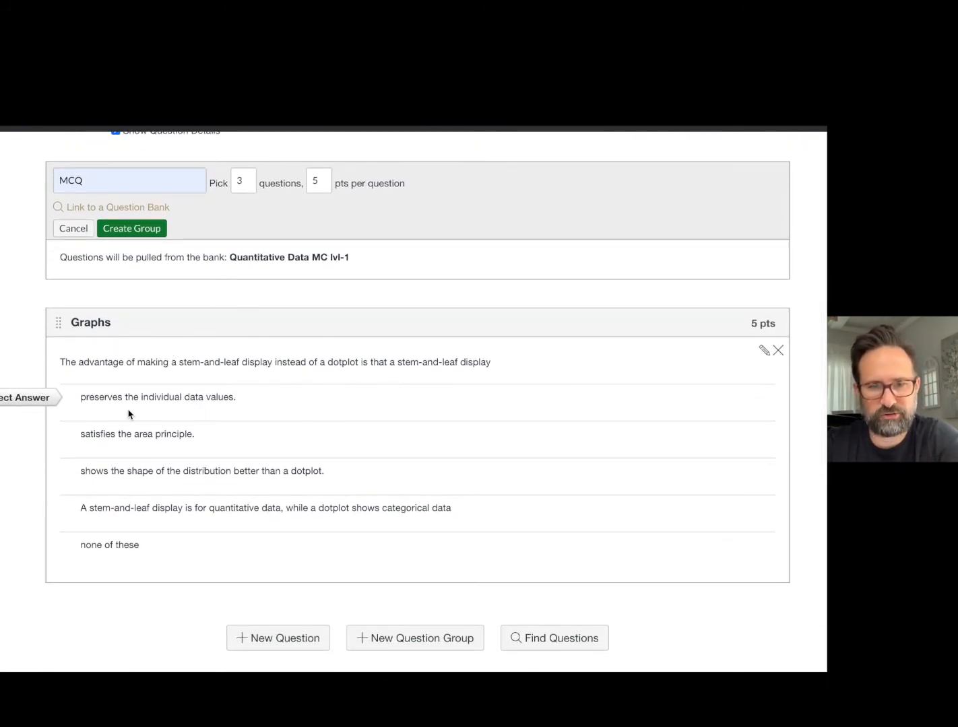
{"action": "scroll", "coordinate": [132, 408], "scroll_direction": "down", "scroll_amount": 1}
{"action": "scroll", "coordinate": [138, 396], "scroll_direction": "up", "scroll_amount": 3}
{"action": "scroll", "coordinate": [141, 396], "scroll_direction": "up", "scroll_amount": 1}
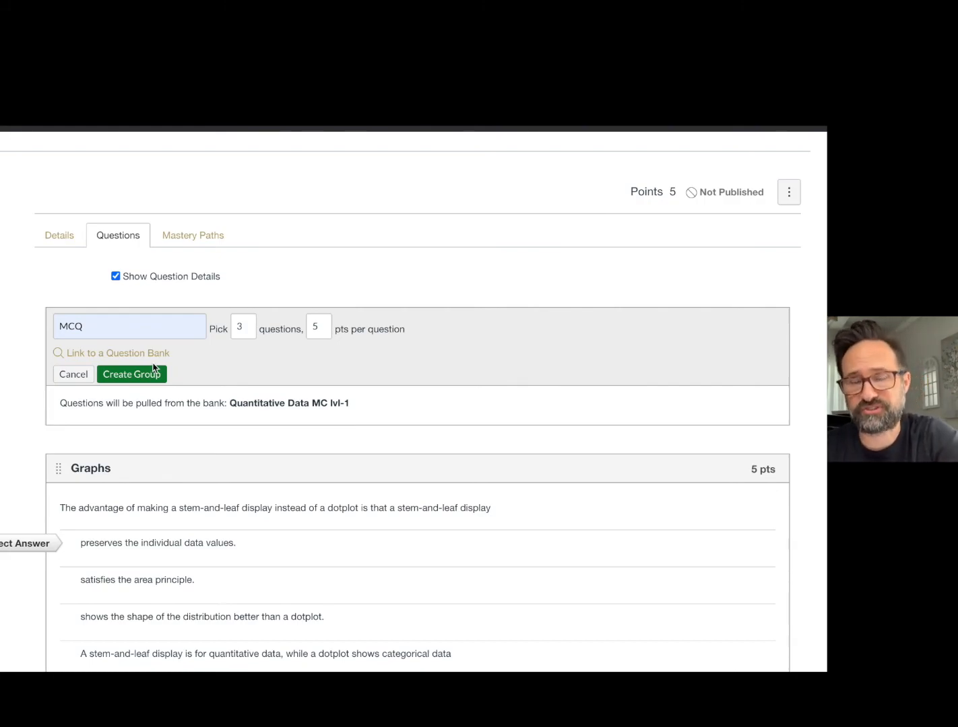
{"action": "scroll", "coordinate": [209, 469], "scroll_direction": "down", "scroll_amount": 3}
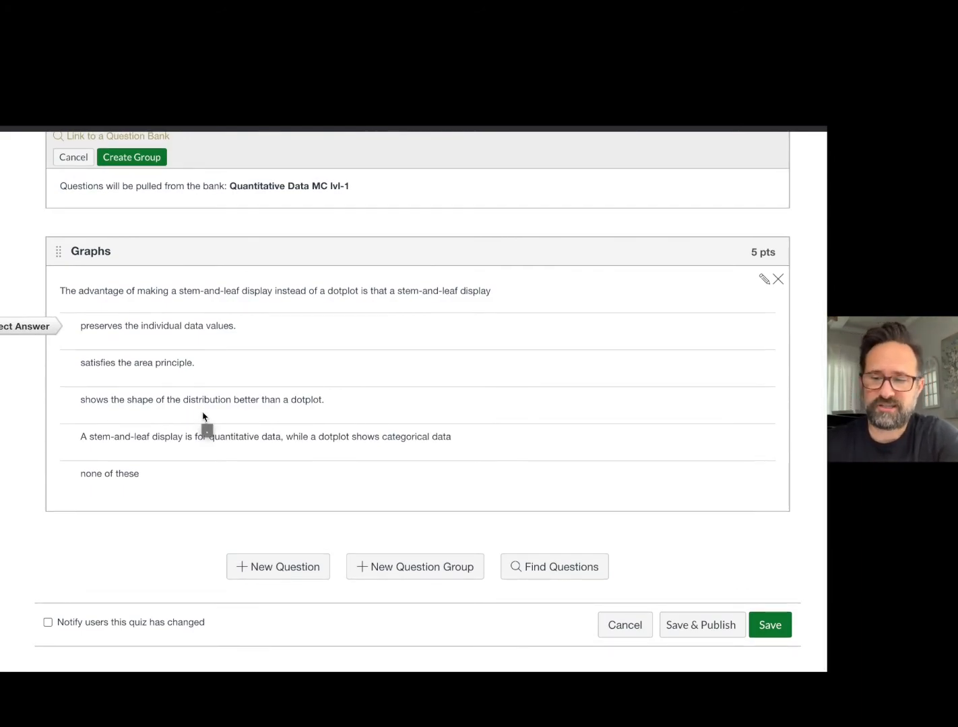
Save the quiz without publishing it and open its preview.
{"action": "left_click", "coordinate": [769, 631]}
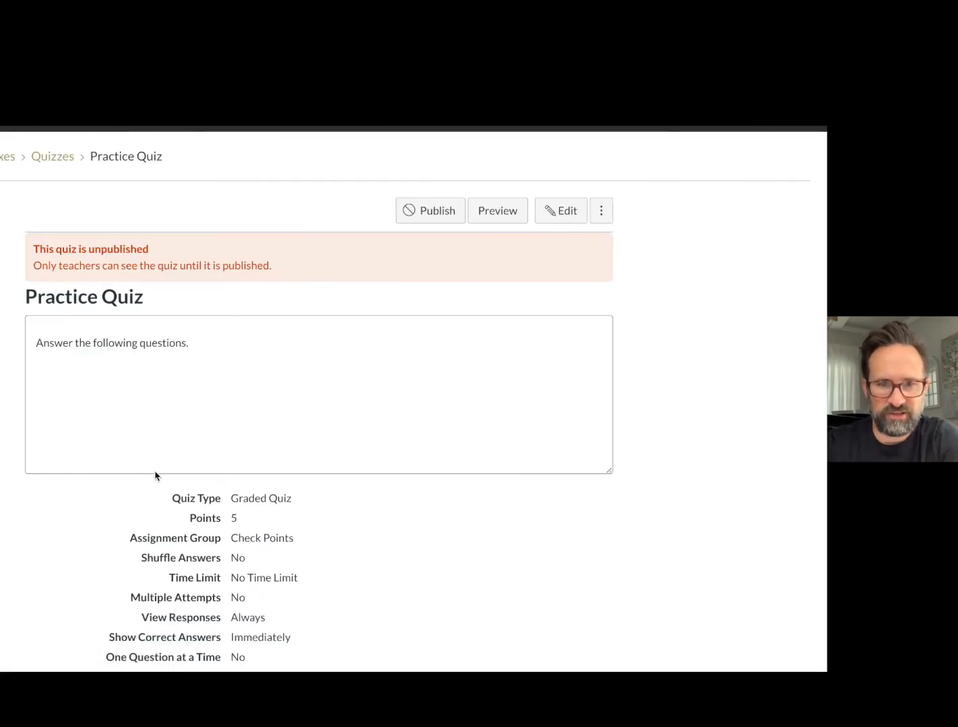
{"action": "scroll", "coordinate": [202, 431], "scroll_direction": "down", "scroll_amount": 3}
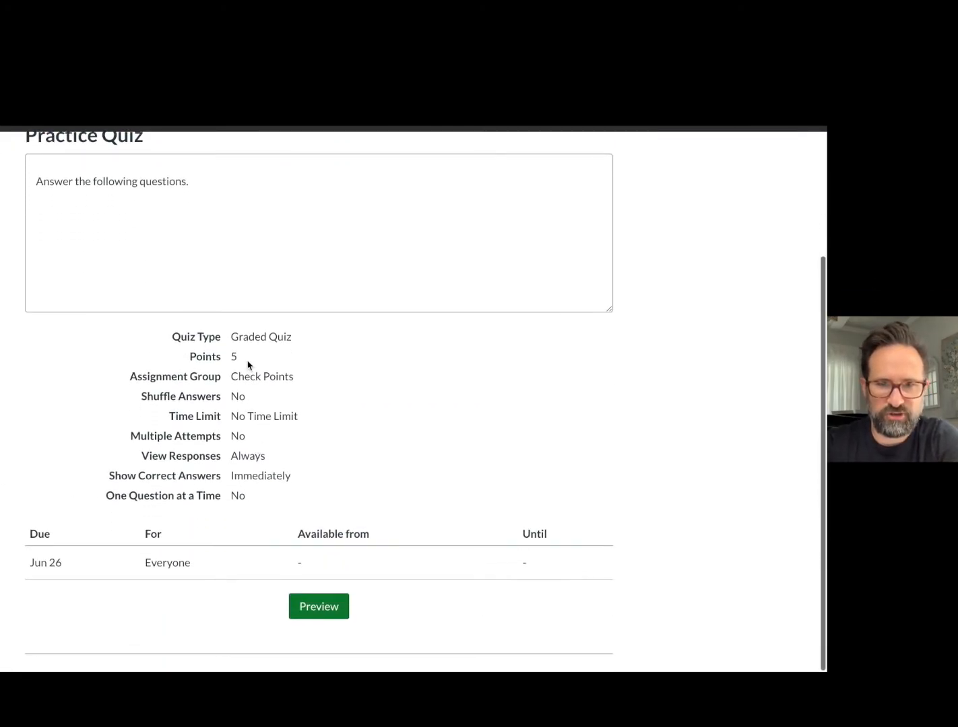
{"action": "left_click", "coordinate": [320, 611]}
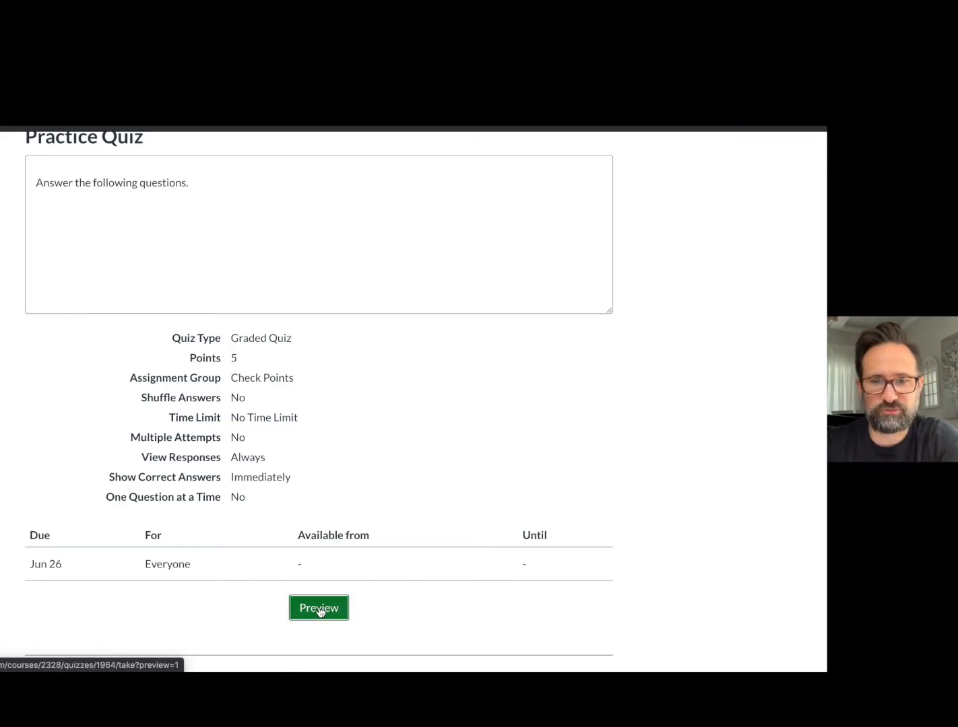
Examine the instructions and all the questions in the quiz preview, including those pulled from the linked bank.
{"action": "scroll", "coordinate": [316, 611], "scroll_direction": "down", "scroll_amount": 3}
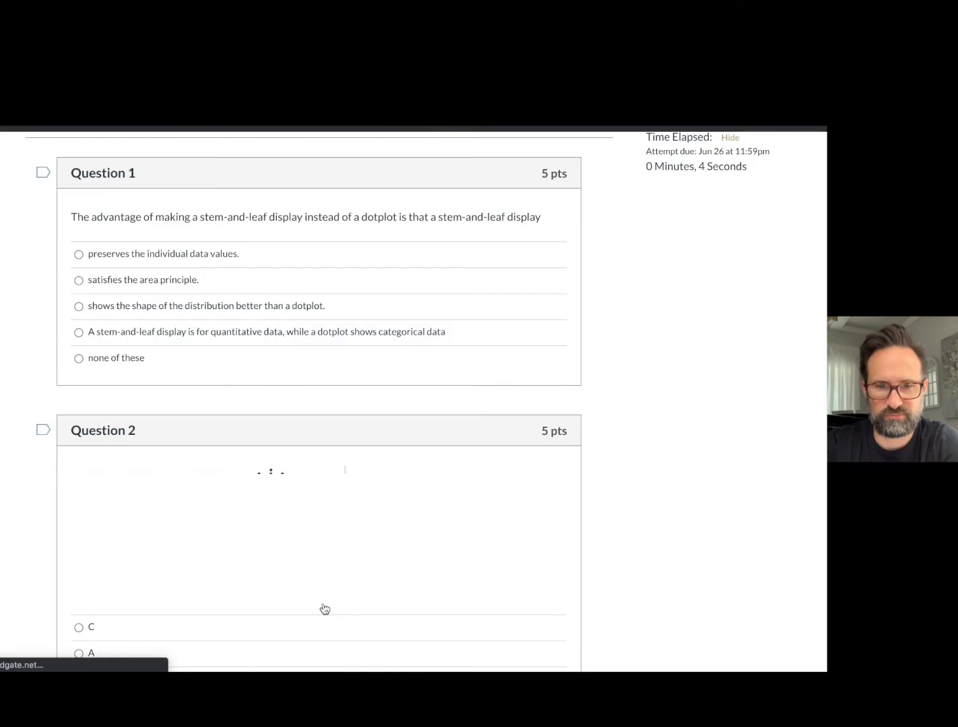
{"action": "scroll", "coordinate": [325, 610], "scroll_direction": "up", "scroll_amount": 3}
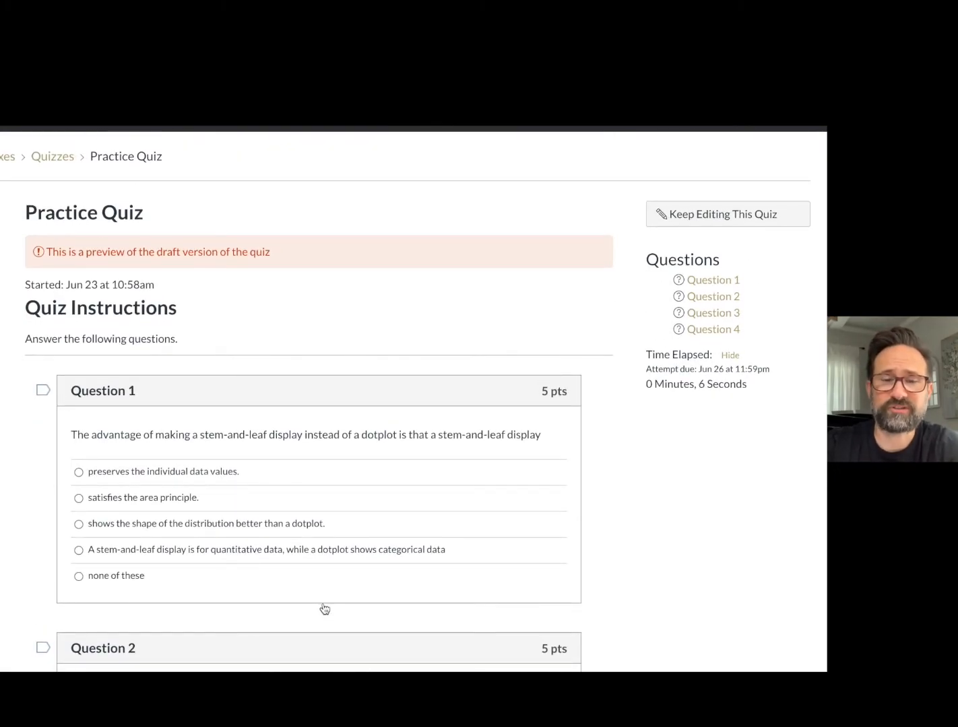
{"action": "scroll", "coordinate": [324, 610], "scroll_direction": "down", "scroll_amount": 3}
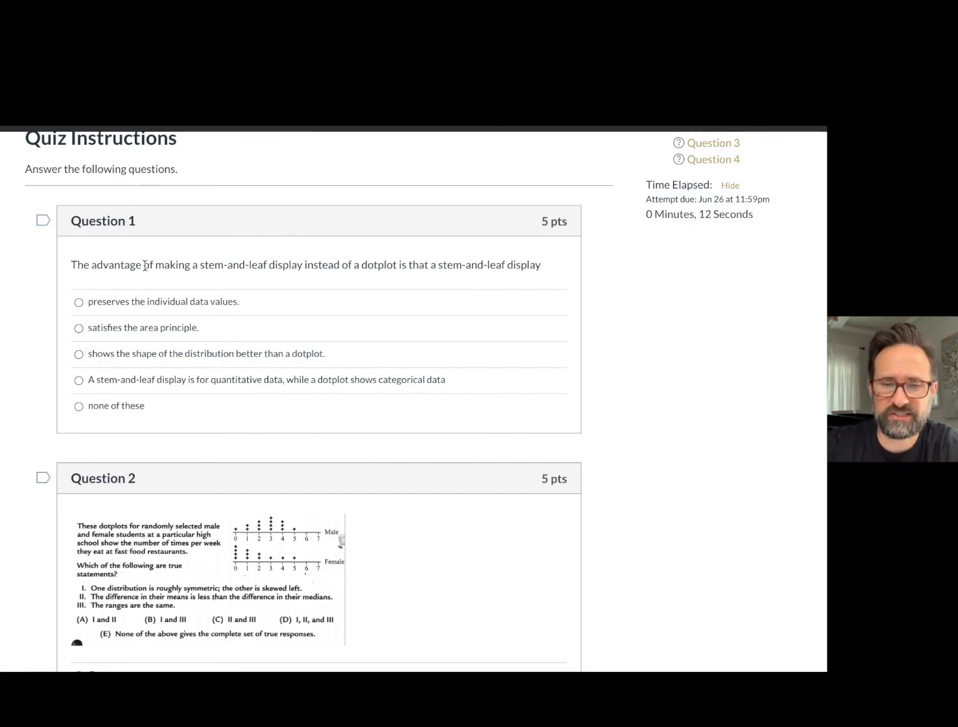
{"action": "scroll", "coordinate": [209, 375], "scroll_direction": "down", "scroll_amount": 1}
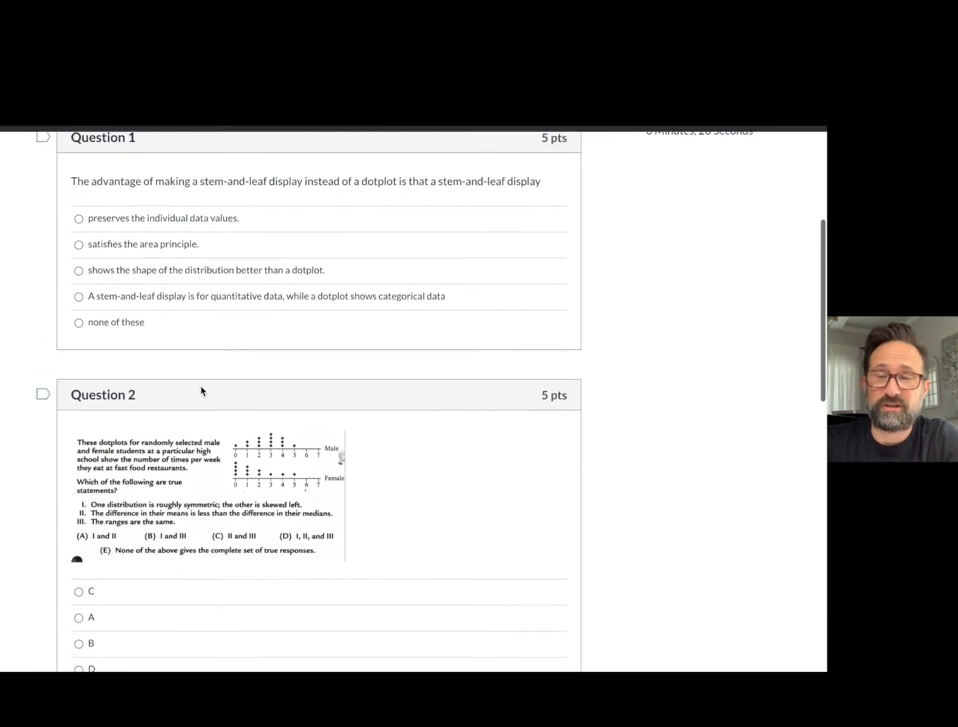
{"action": "scroll", "coordinate": [210, 381], "scroll_direction": "down", "scroll_amount": 2}
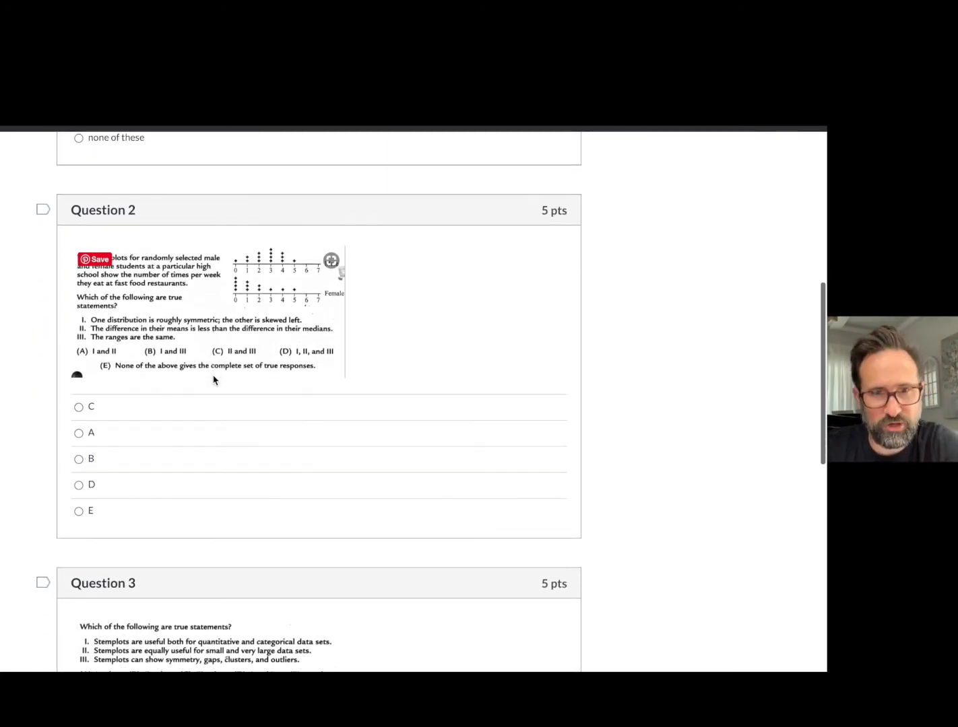
{"action": "scroll", "coordinate": [273, 353], "scroll_direction": "down", "scroll_amount": 1}
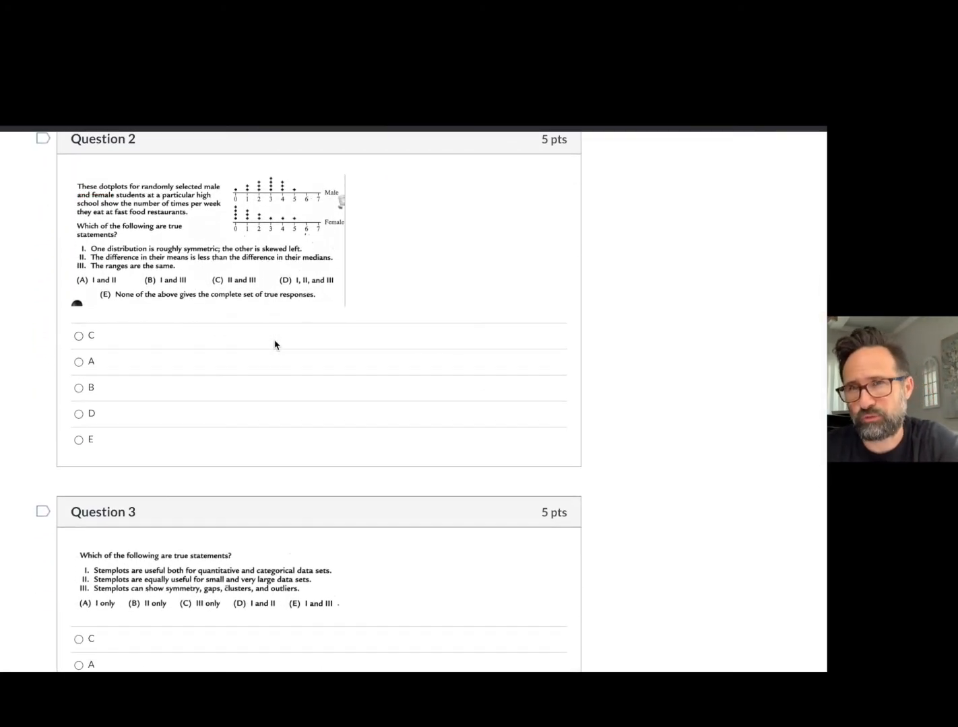
{"action": "scroll", "coordinate": [274, 345], "scroll_direction": "down", "scroll_amount": 1}
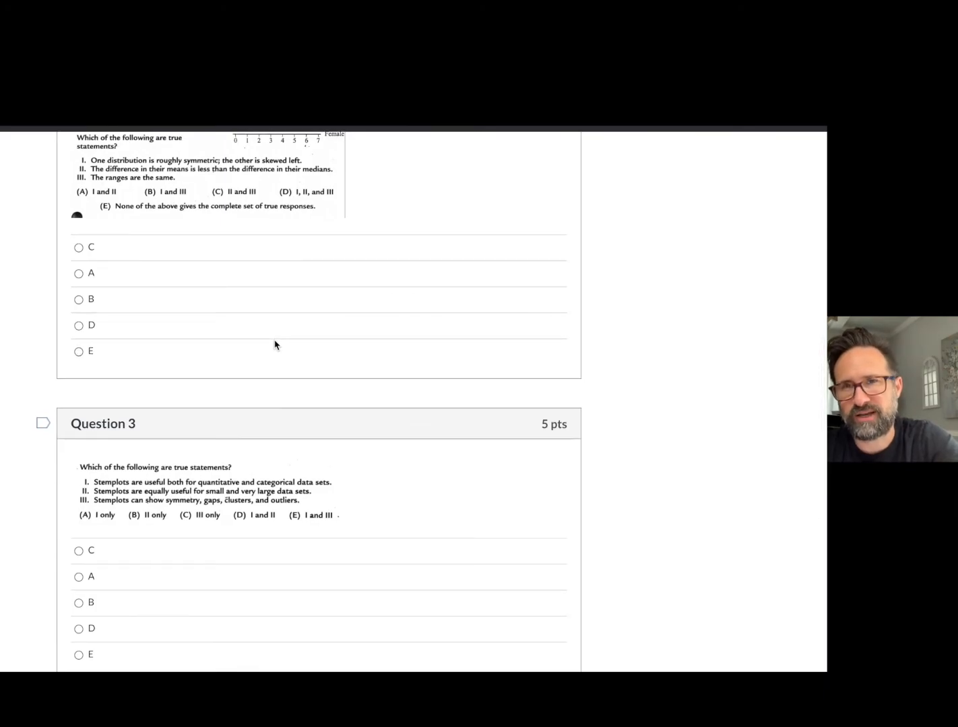
{"action": "scroll", "coordinate": [274, 345], "scroll_direction": "down", "scroll_amount": 5}
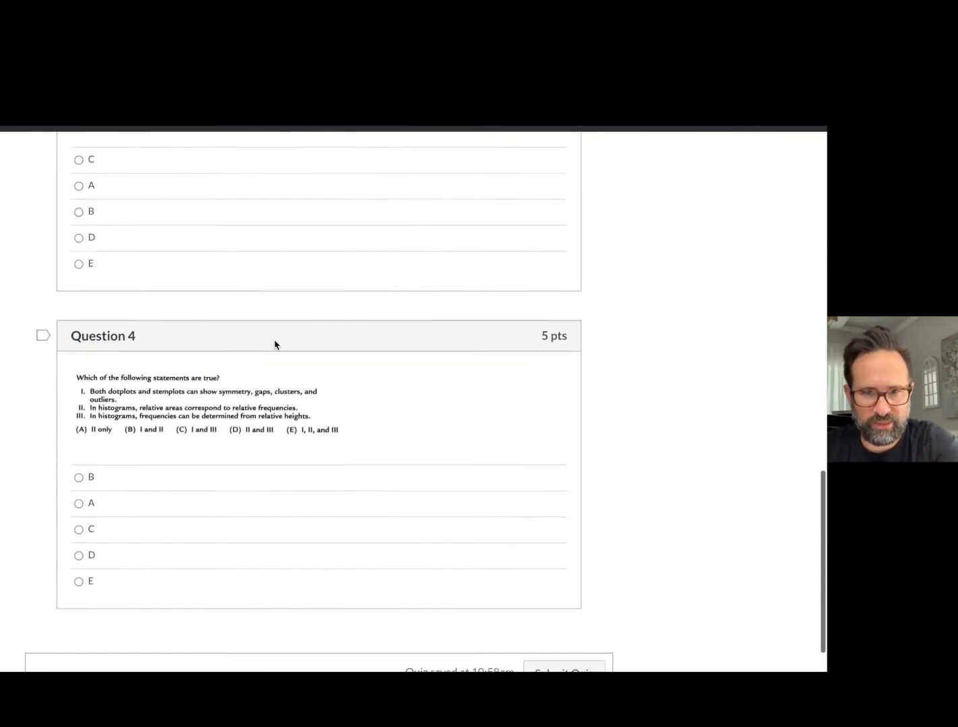
{"action": "scroll", "coordinate": [274, 343], "scroll_direction": "up", "scroll_amount": 10}
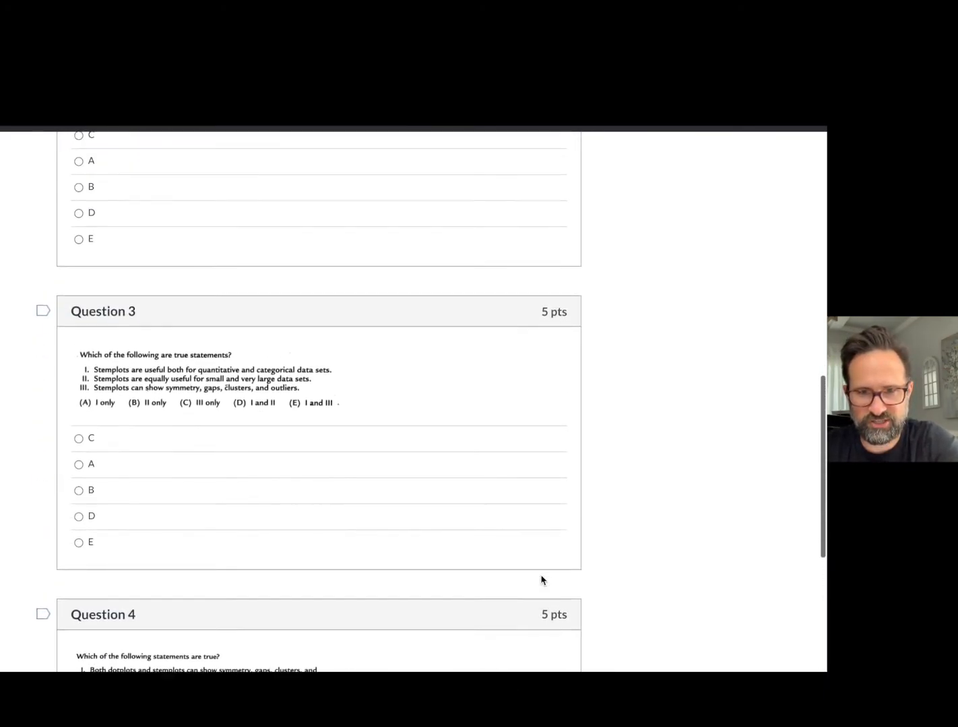
{"action": "scroll", "coordinate": [169, 465], "scroll_direction": "down", "scroll_amount": 1}
Answer question 1 with "preserves the individual data values", questions 2 and 3 with A and question 4 with C, then submit the preview quiz.
{"action": "left_click", "coordinate": [79, 300]}
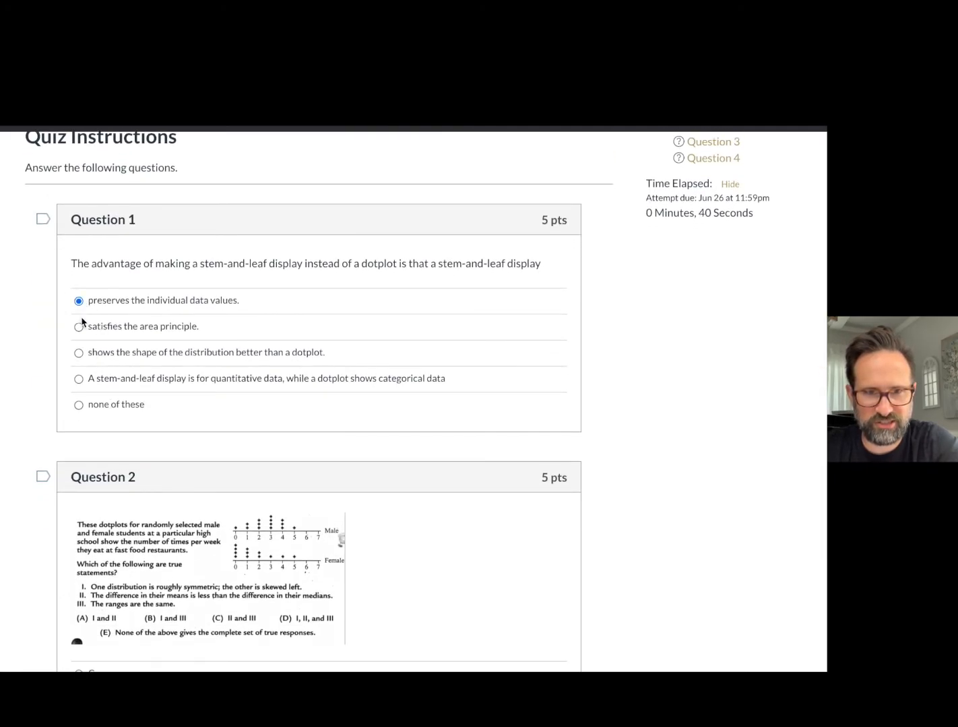
{"action": "scroll", "coordinate": [84, 334], "scroll_direction": "down", "scroll_amount": 3}
{"action": "left_click", "coordinate": [79, 534]}
{"action": "scroll", "coordinate": [81, 535], "scroll_direction": "down", "scroll_amount": 3}
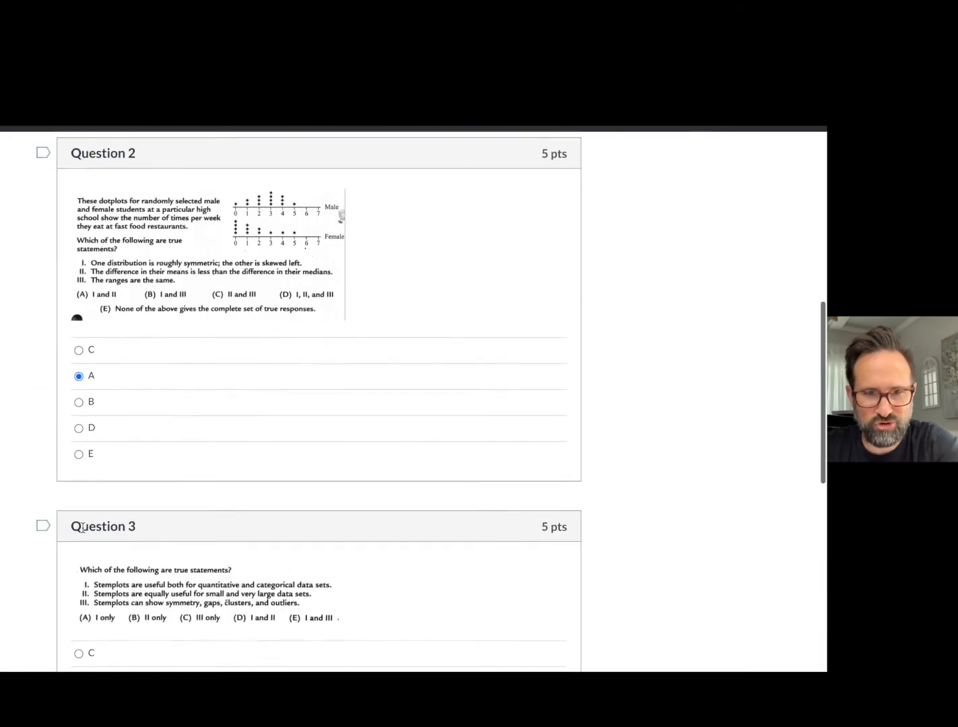
{"action": "scroll", "coordinate": [85, 532], "scroll_direction": "down", "scroll_amount": 2}
{"action": "left_click", "coordinate": [80, 499]}
{"action": "scroll", "coordinate": [81, 504], "scroll_direction": "down", "scroll_amount": 3}
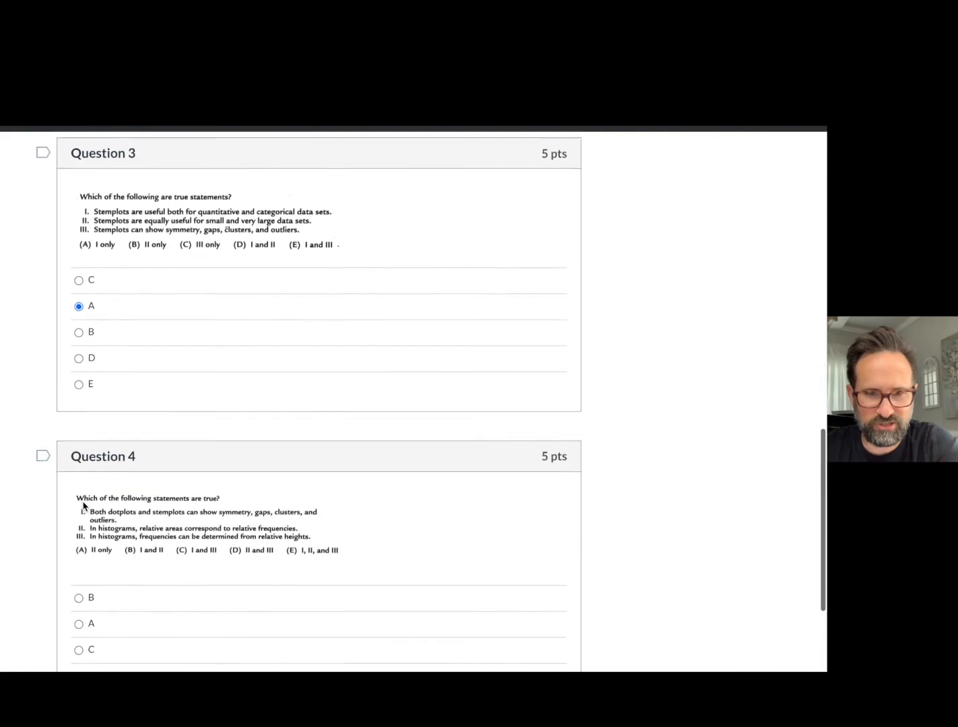
{"action": "scroll", "coordinate": [88, 565], "scroll_direction": "down", "scroll_amount": 1}
{"action": "left_click", "coordinate": [80, 560]}
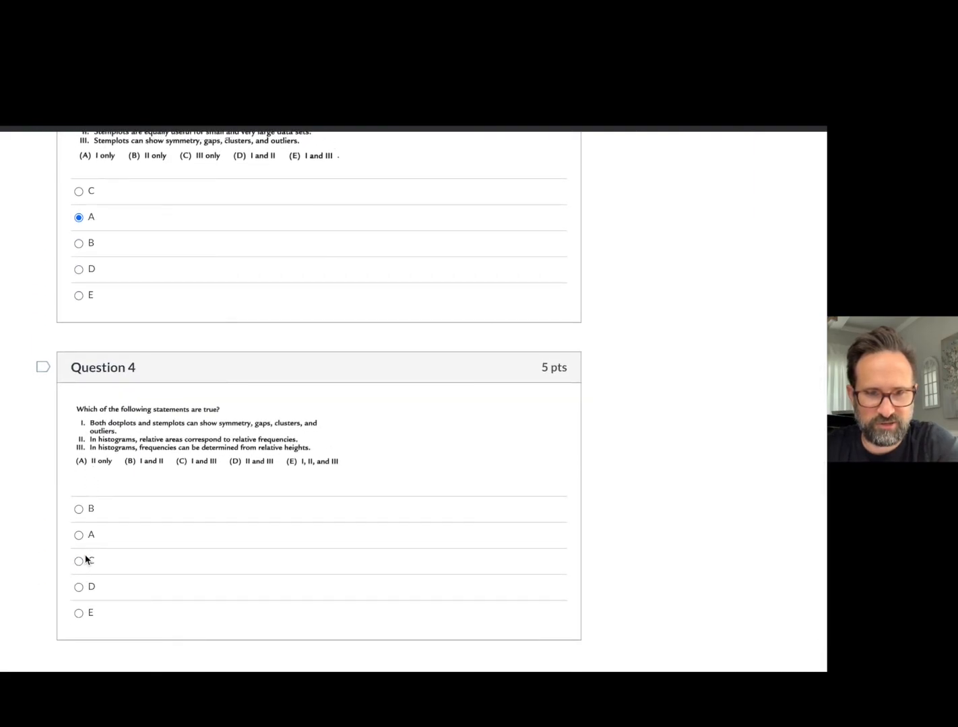
{"action": "scroll", "coordinate": [168, 585], "scroll_direction": "down", "scroll_amount": 1}
{"action": "left_click", "coordinate": [544, 631]}
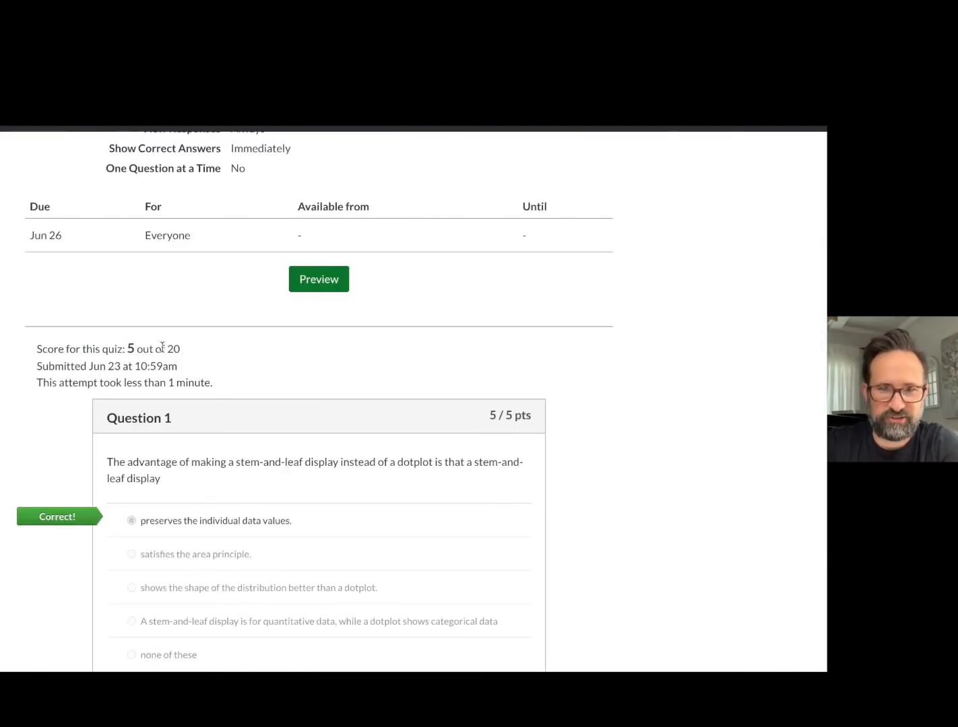
Review the graded preview attempt and the quiz's summary details.
{"action": "scroll", "coordinate": [286, 412], "scroll_direction": "down", "scroll_amount": 12}
{"action": "scroll", "coordinate": [286, 421], "scroll_direction": "up", "scroll_amount": 15}
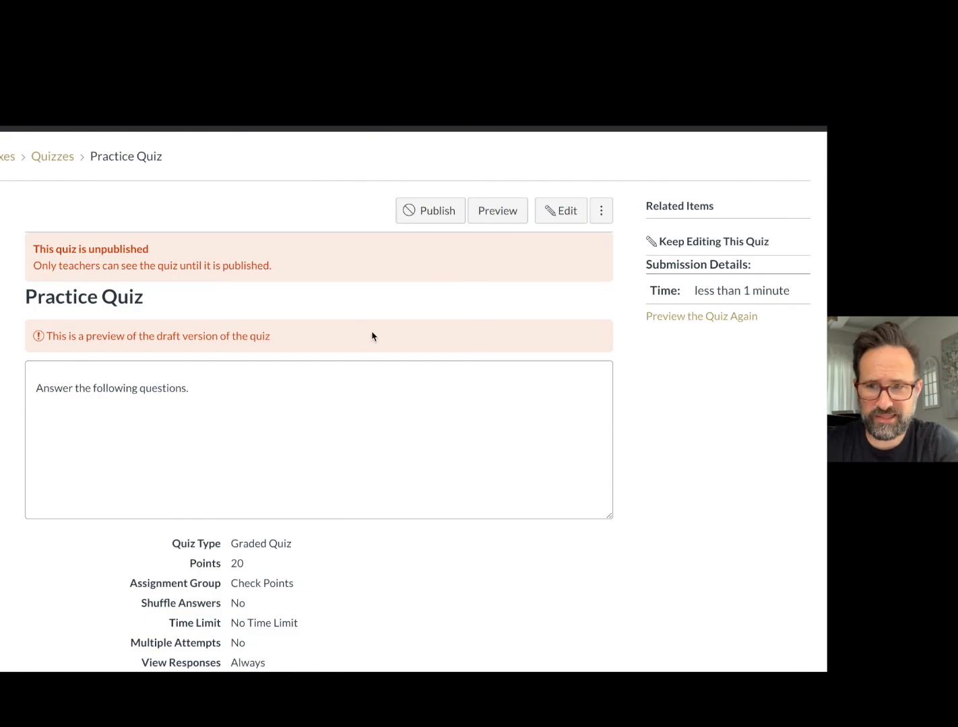
{"action": "scroll", "coordinate": [372, 337], "scroll_direction": "down", "scroll_amount": 3}
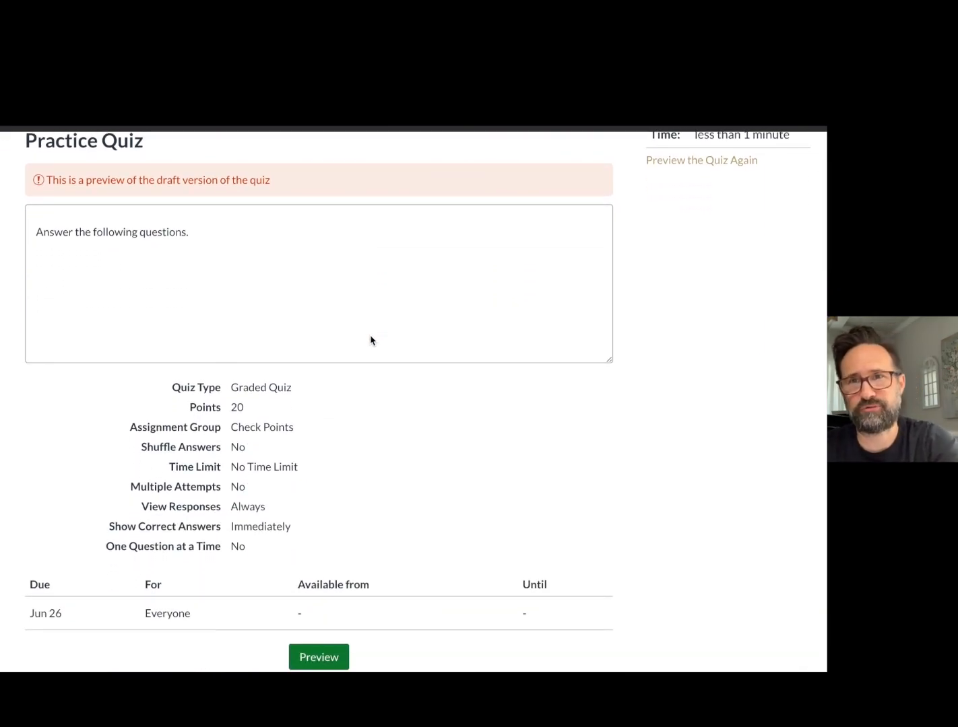